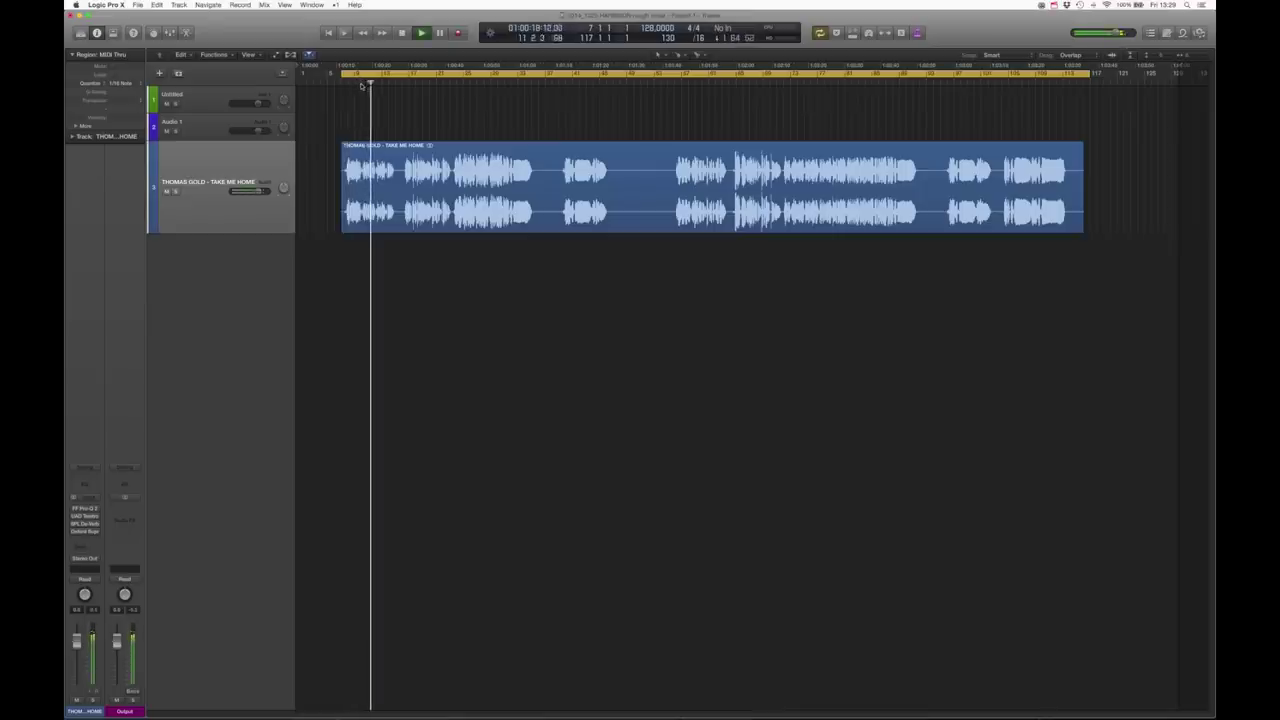
Move the playhead to around bar 19 of the 'Take Me Home' vocal region
{"action": "left_click", "coordinate": [420, 84]}
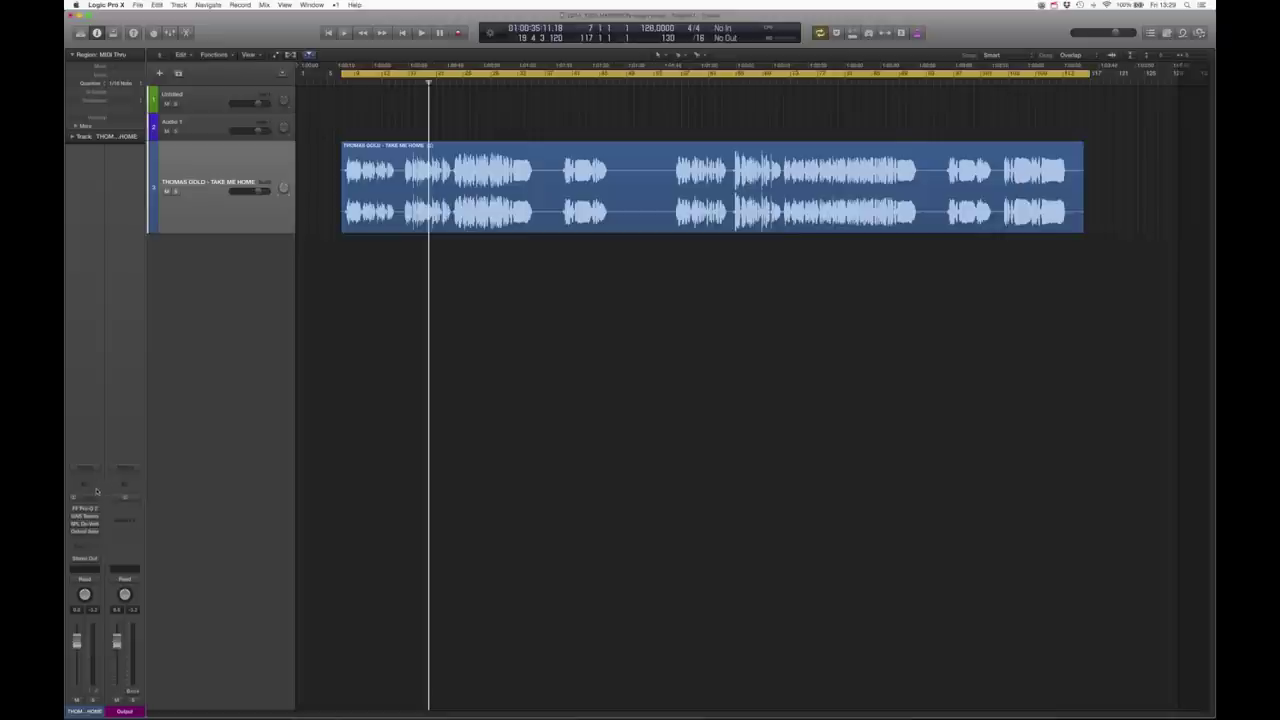
Delete the high-cut band in the vocal's FF Pro-Q 2, leaving only the low cut
{"action": "left_click", "coordinate": [85, 508]}
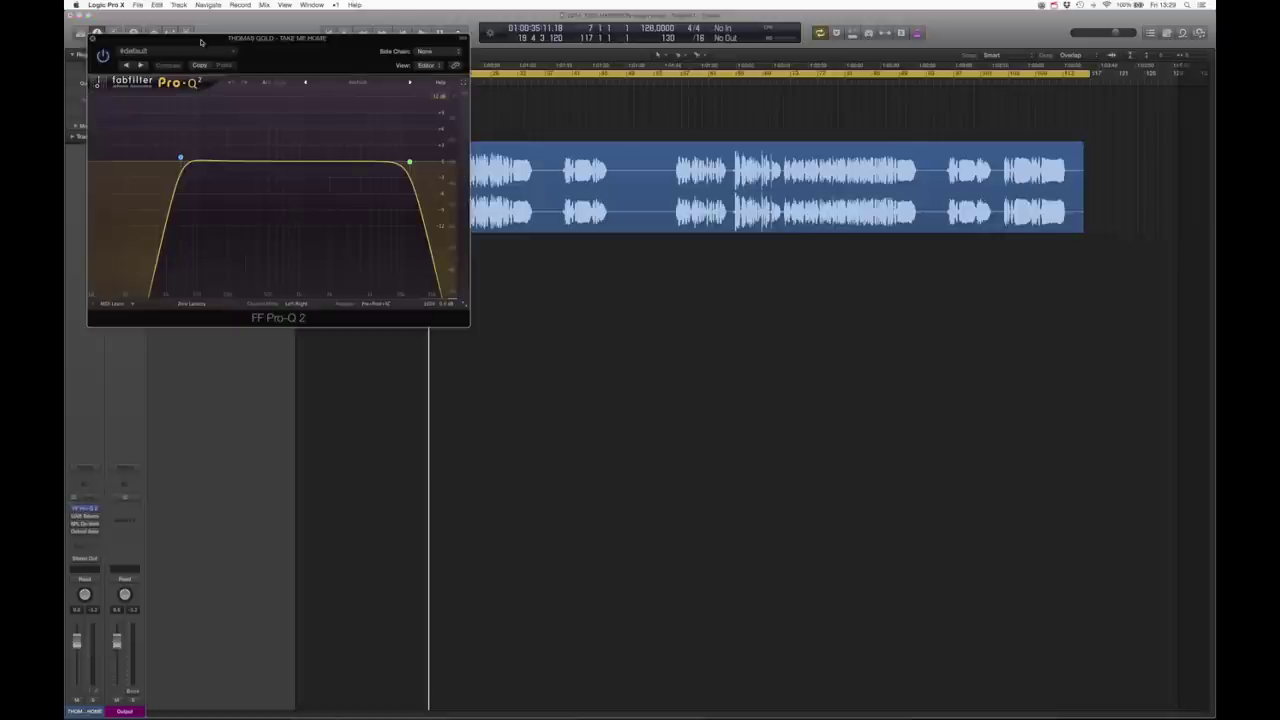
{"action": "left_click_drag", "start_coordinate": [200, 42], "coordinate": [319, 198]}
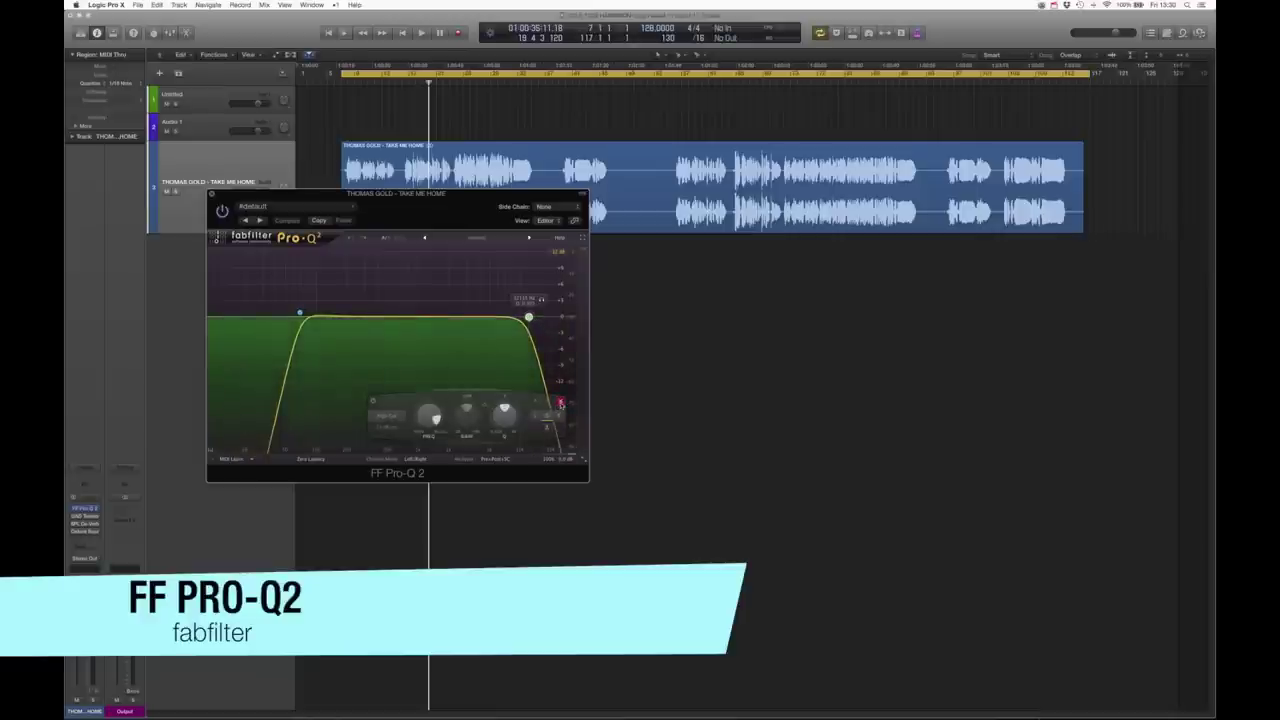
{"action": "left_click", "coordinate": [560, 403]}
{"action": "left_click_drag", "start_coordinate": [285, 193], "coordinate": [655, 313]}
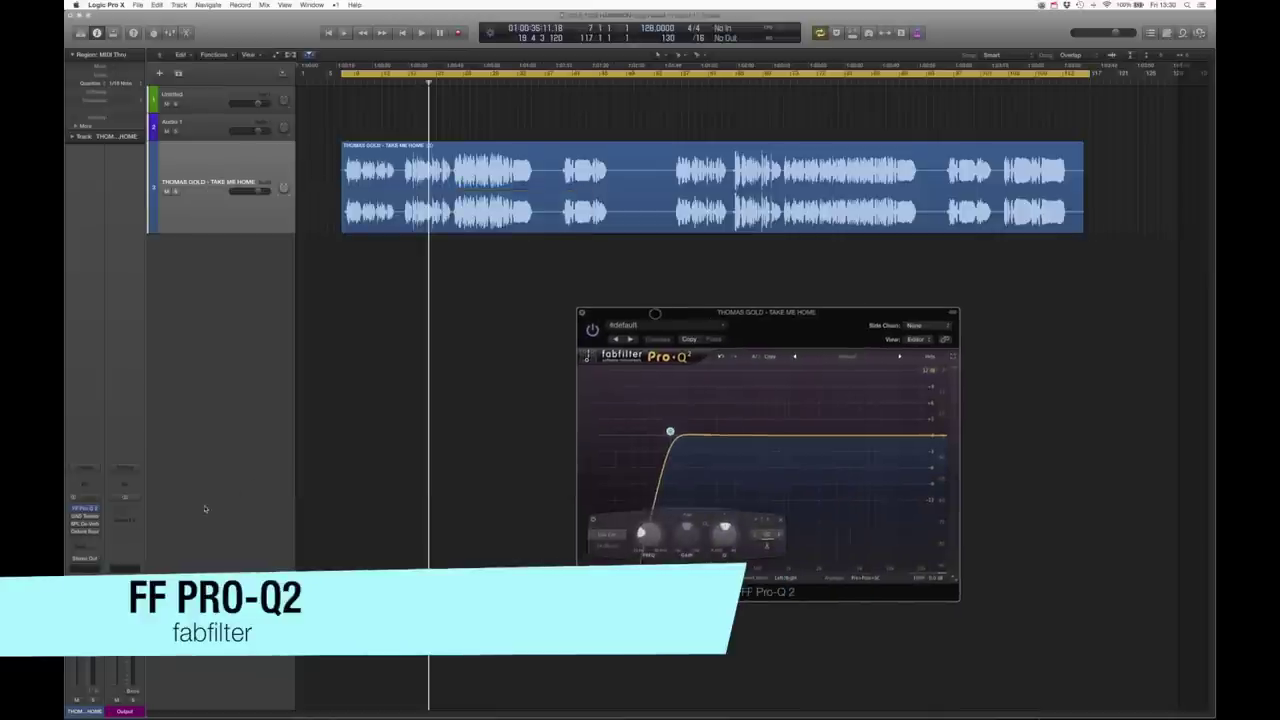
Bring up the UAD LA-2A beside the EQ and audition the vocal briefly
{"action": "left_click", "coordinate": [85, 516]}
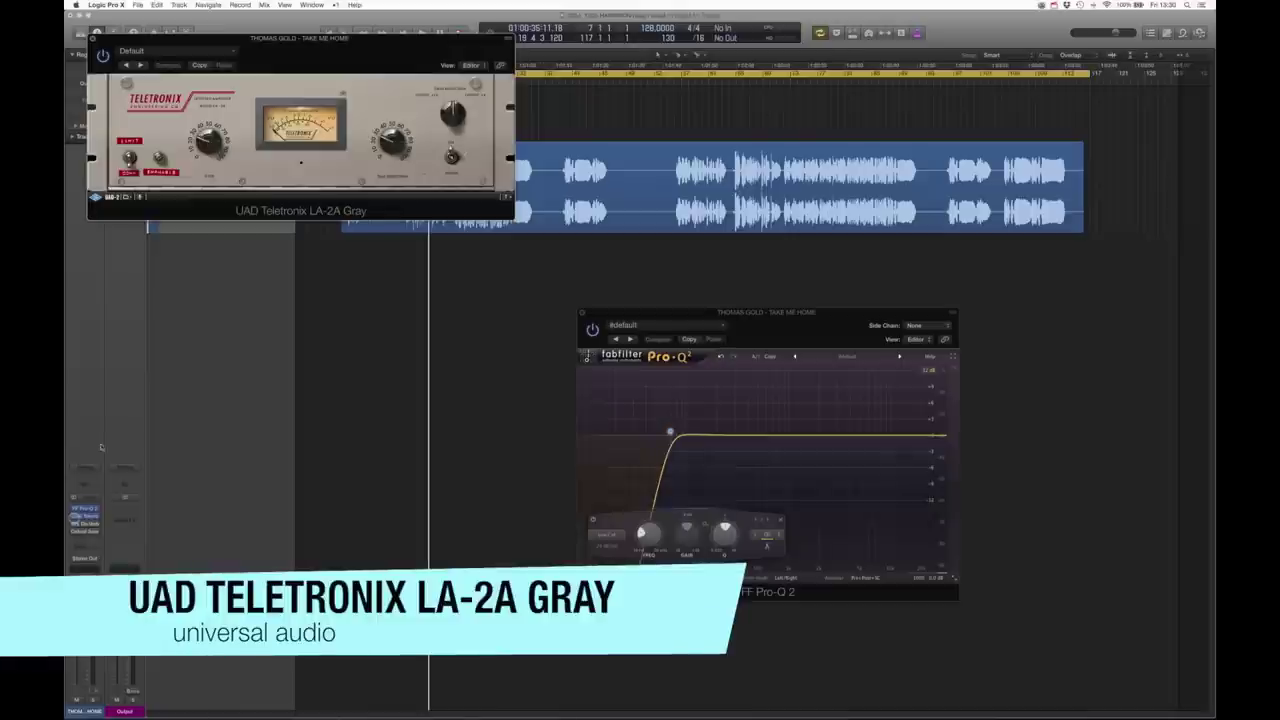
{"action": "left_click_drag", "start_coordinate": [210, 36], "coordinate": [298, 285]}
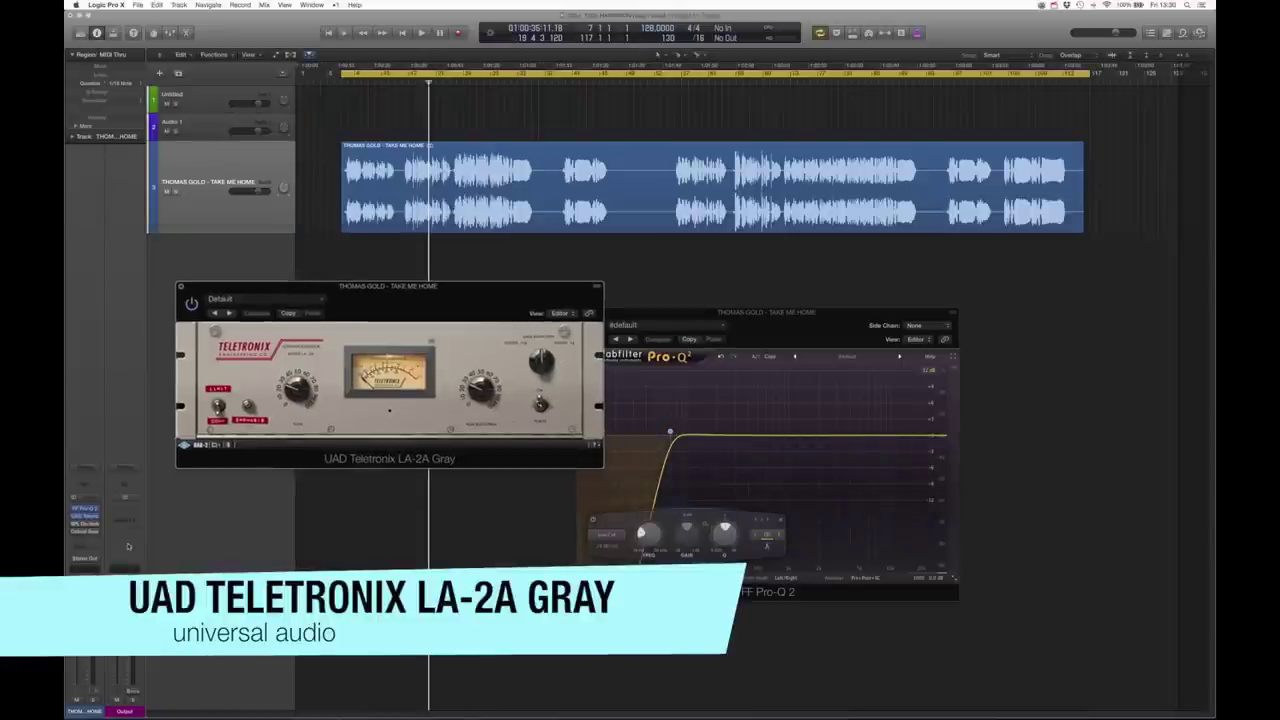
{"action": "left_click", "coordinate": [363, 86]}
{"action": "key", "text": "space"}
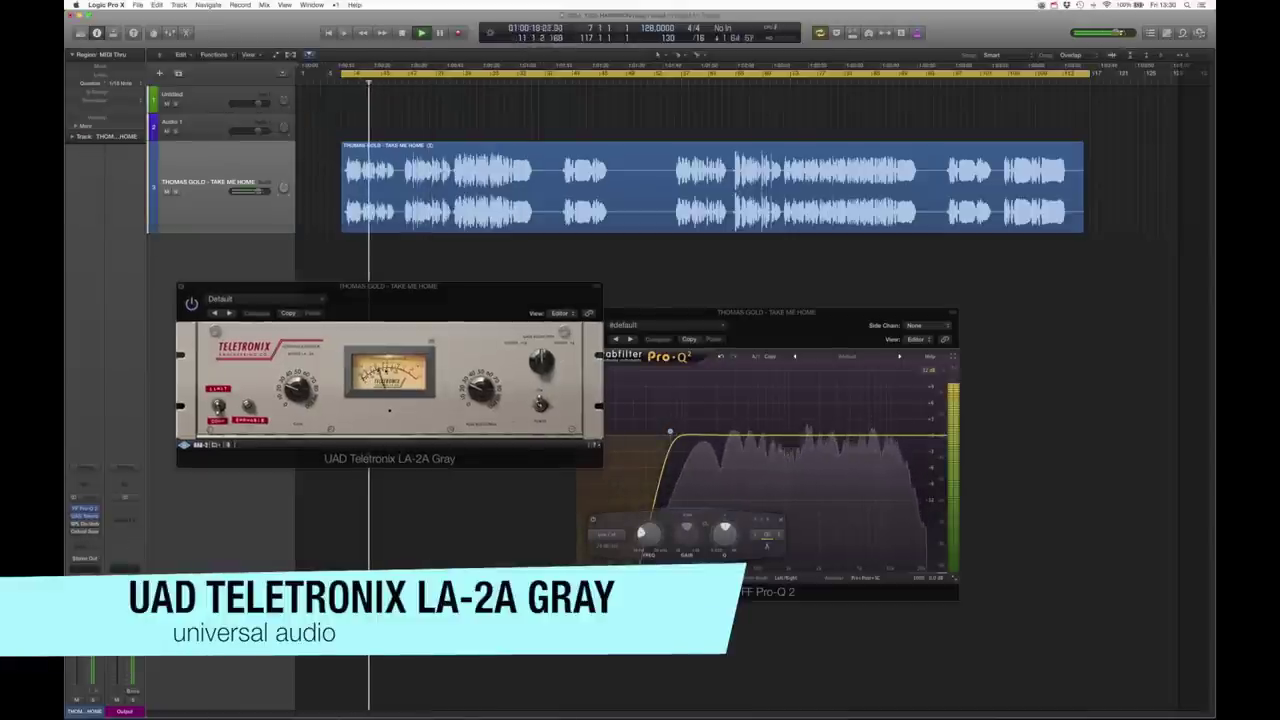
{"action": "key", "text": "space"}
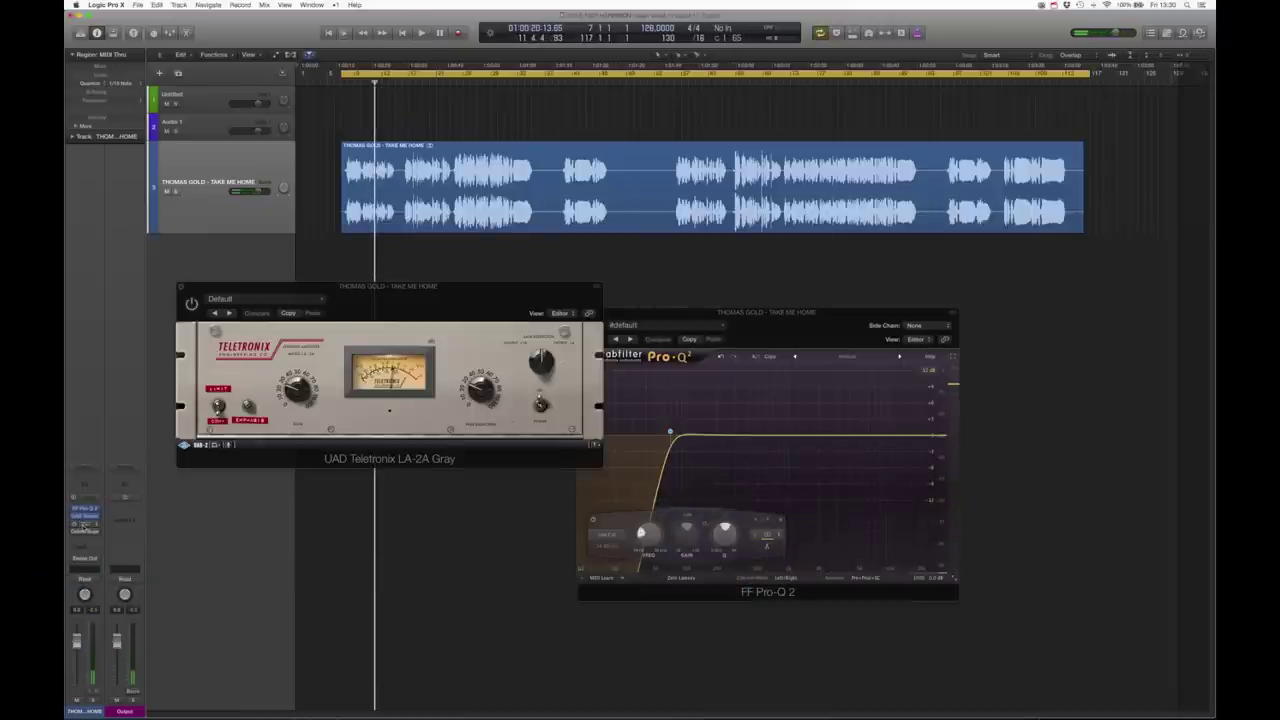
Open the SPL De-Verb and loop a few bars from bar 9 during playback
{"action": "left_click", "coordinate": [84, 524]}
{"action": "left_click_drag", "start_coordinate": [190, 40], "coordinate": [536, 256]}
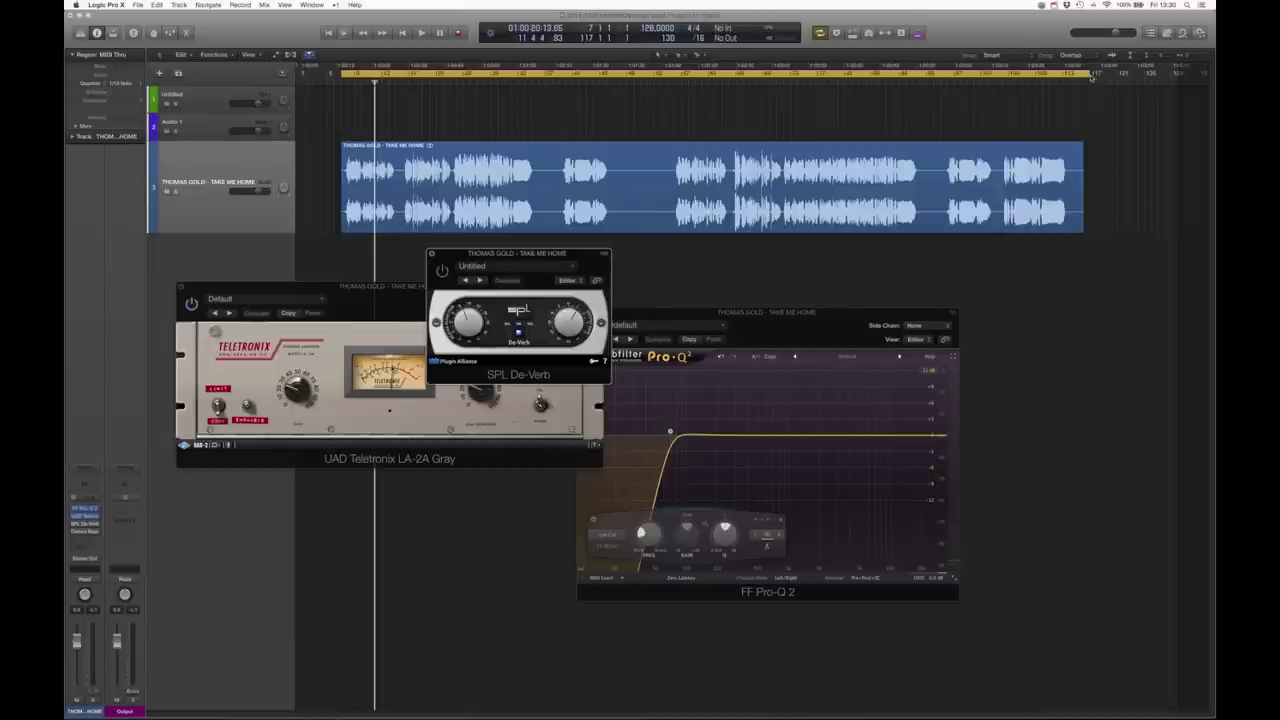
{"action": "left_click_drag", "start_coordinate": [1092, 78], "coordinate": [382, 121]}
{"action": "left_click_drag", "start_coordinate": [344, 76], "coordinate": [368, 77]}
{"action": "left_click_drag", "start_coordinate": [516, 258], "coordinate": [535, 250]}
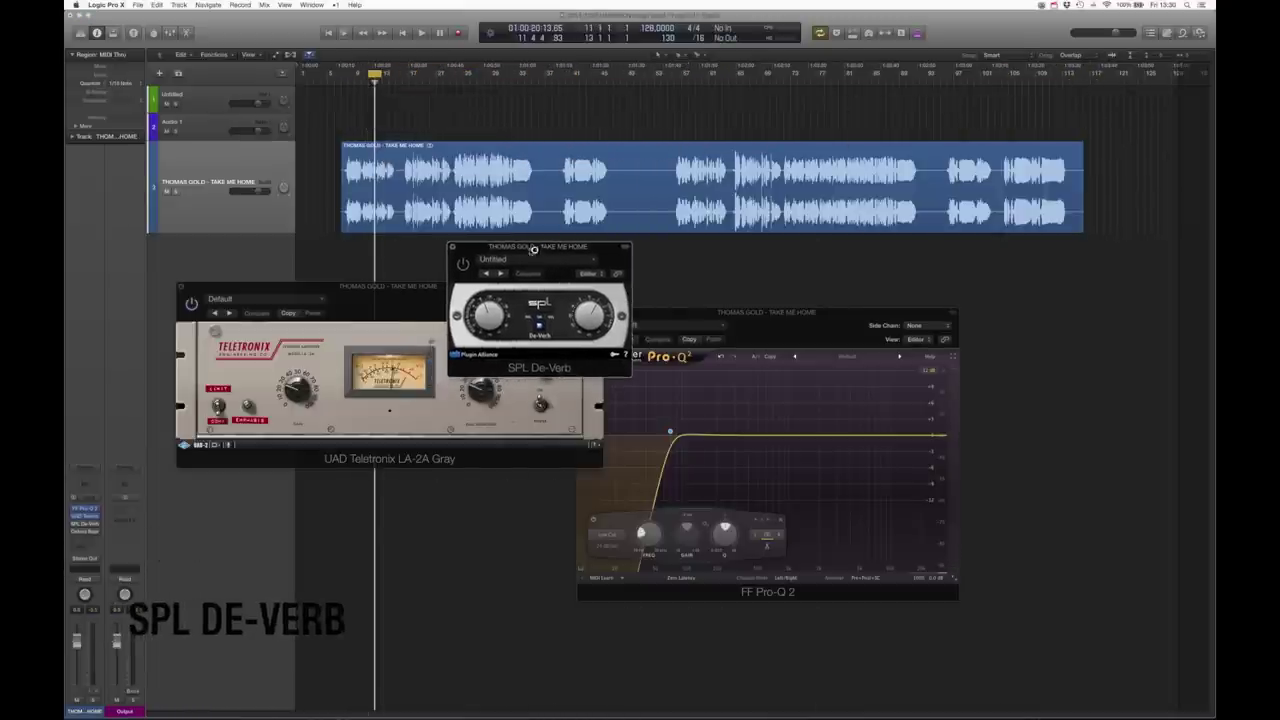
{"action": "key", "text": "space"}
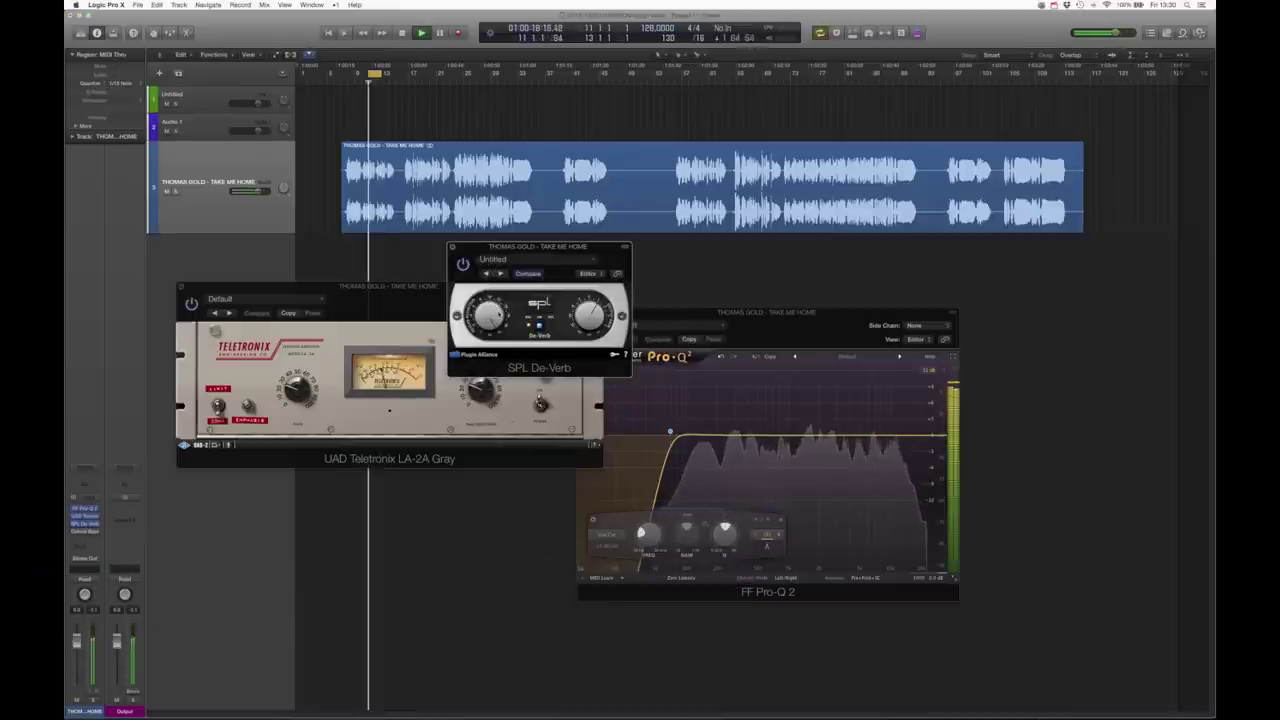
Close the Pro-Q 2 and LA-2A windows, keeping only the De-Verb open
{"action": "left_click_drag", "start_coordinate": [680, 315], "coordinate": [753, 319]}
{"action": "left_click", "coordinate": [655, 317]}
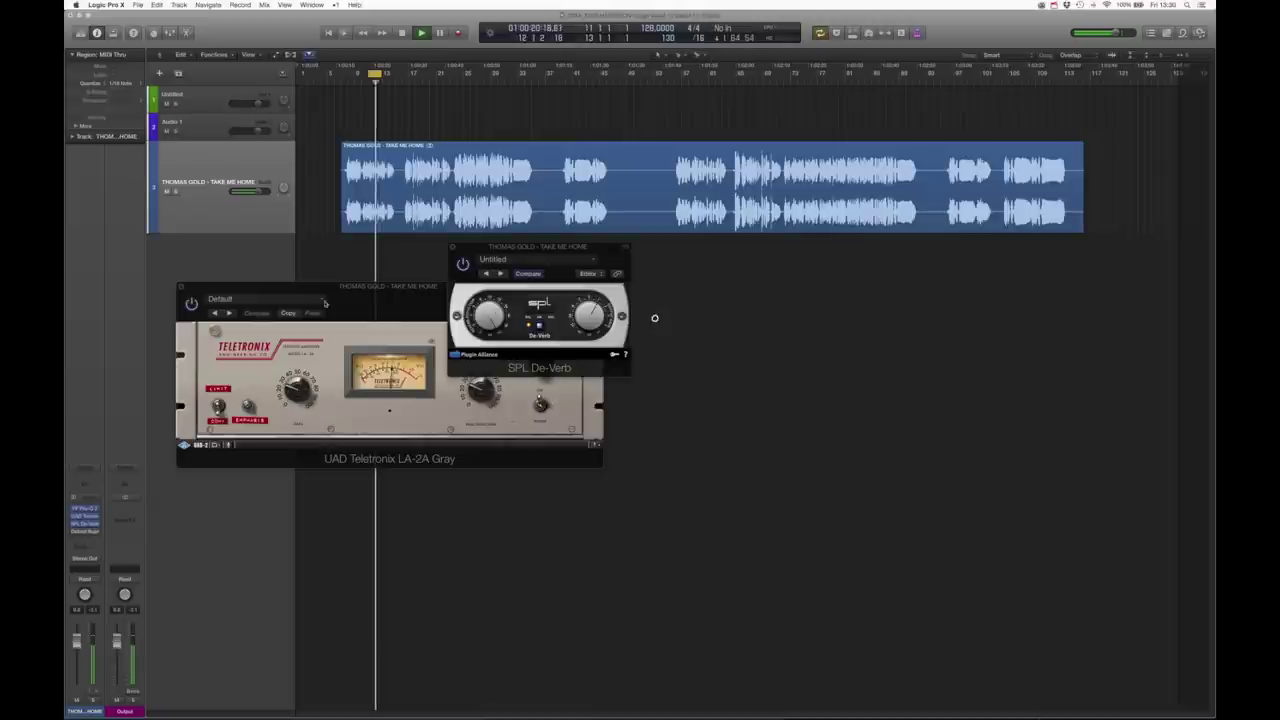
{"action": "left_click", "coordinate": [179, 287]}
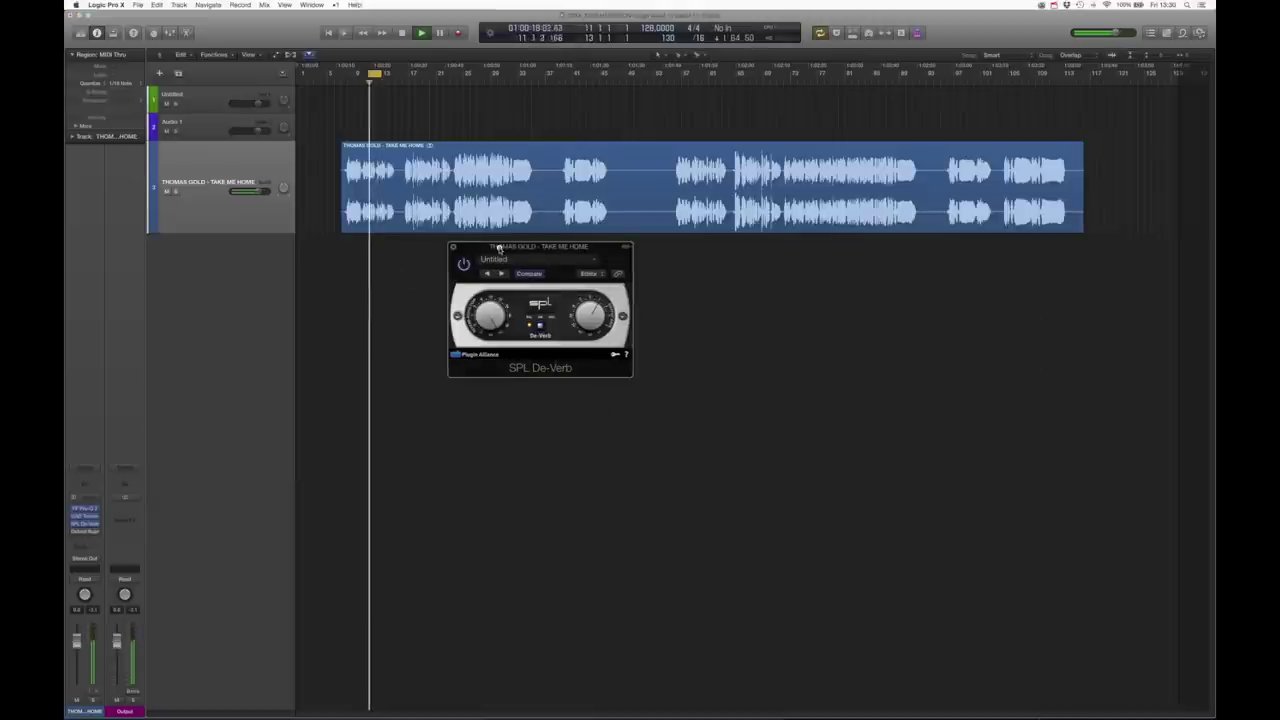
{"action": "left_click_drag", "start_coordinate": [510, 263], "coordinate": [506, 262]}
{"action": "key", "text": "space"}
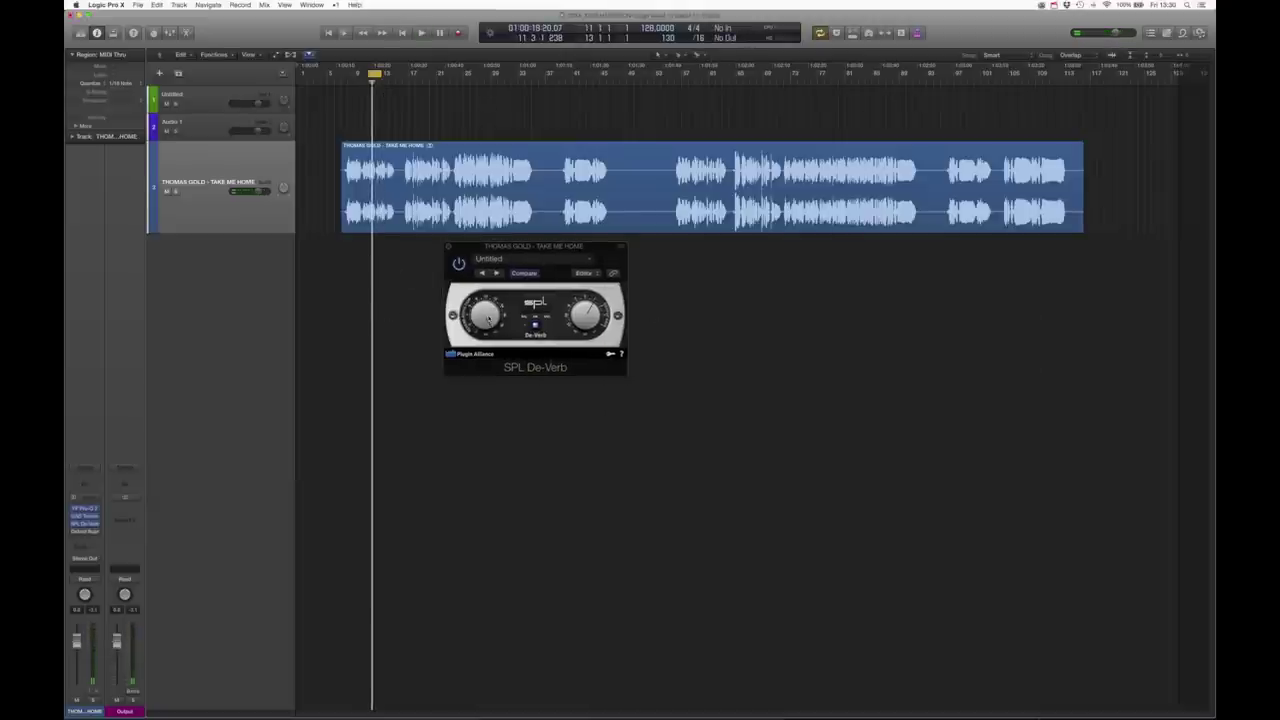
Raise the De-Verb's left knob to about 12 o'clock and extend the loop to bar 21
{"action": "left_click", "coordinate": [397, 111]}
{"action": "key", "text": "space"}
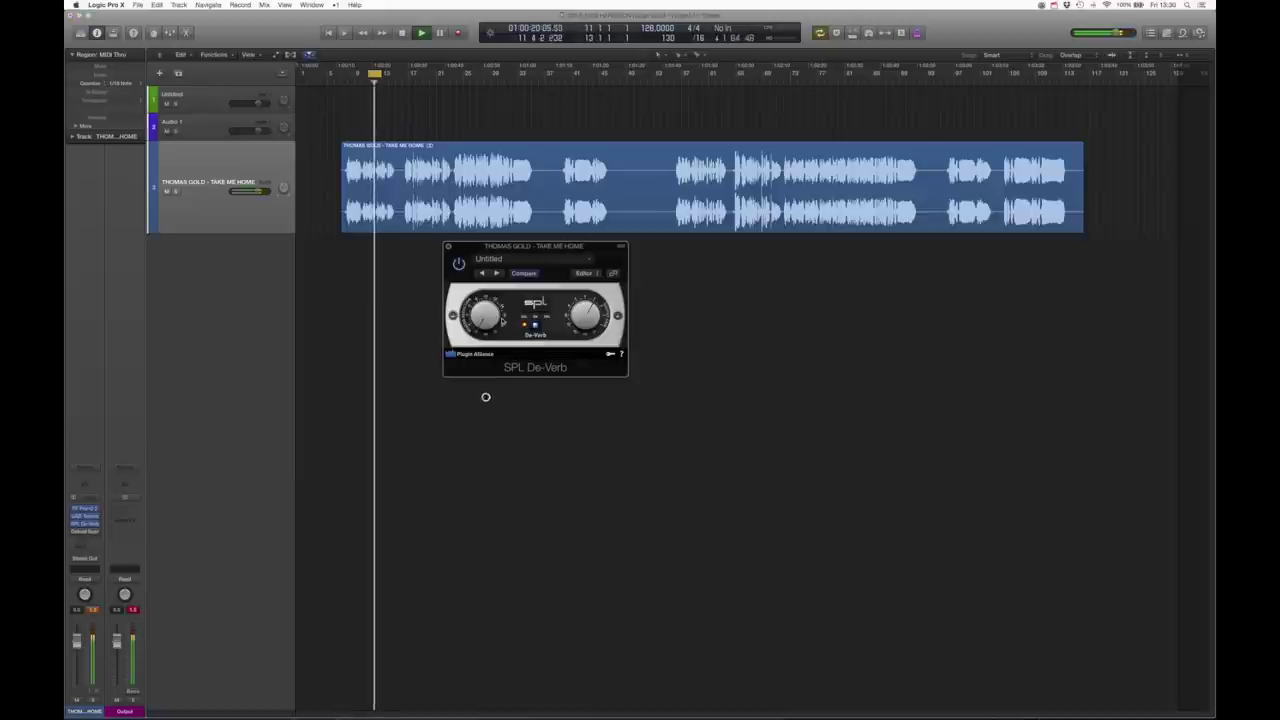
{"action": "left_click_drag", "start_coordinate": [488, 326], "coordinate": [488, 306]}
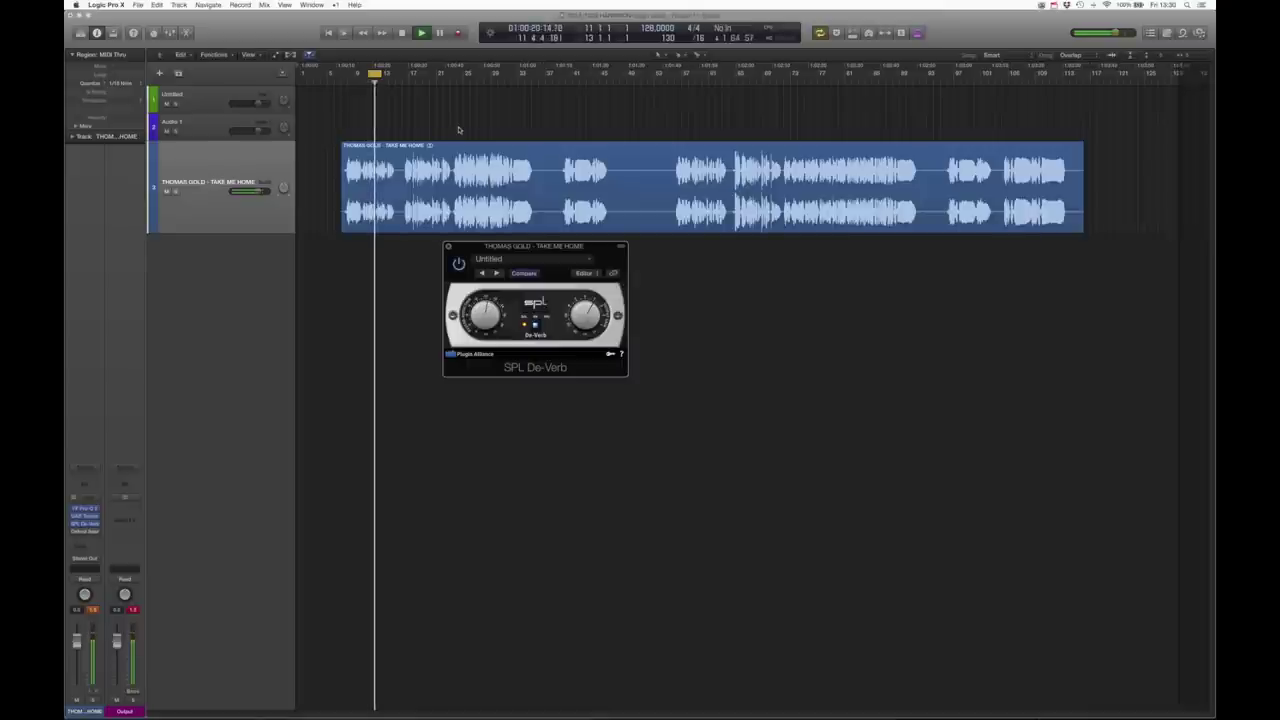
{"action": "key", "text": "space"}
{"action": "left_click_drag", "start_coordinate": [386, 74], "coordinate": [413, 76]}
Swap the SPL De-Verb for the Oxford SuprEsser and play the vocal through it
{"action": "left_click", "coordinate": [86, 531]}
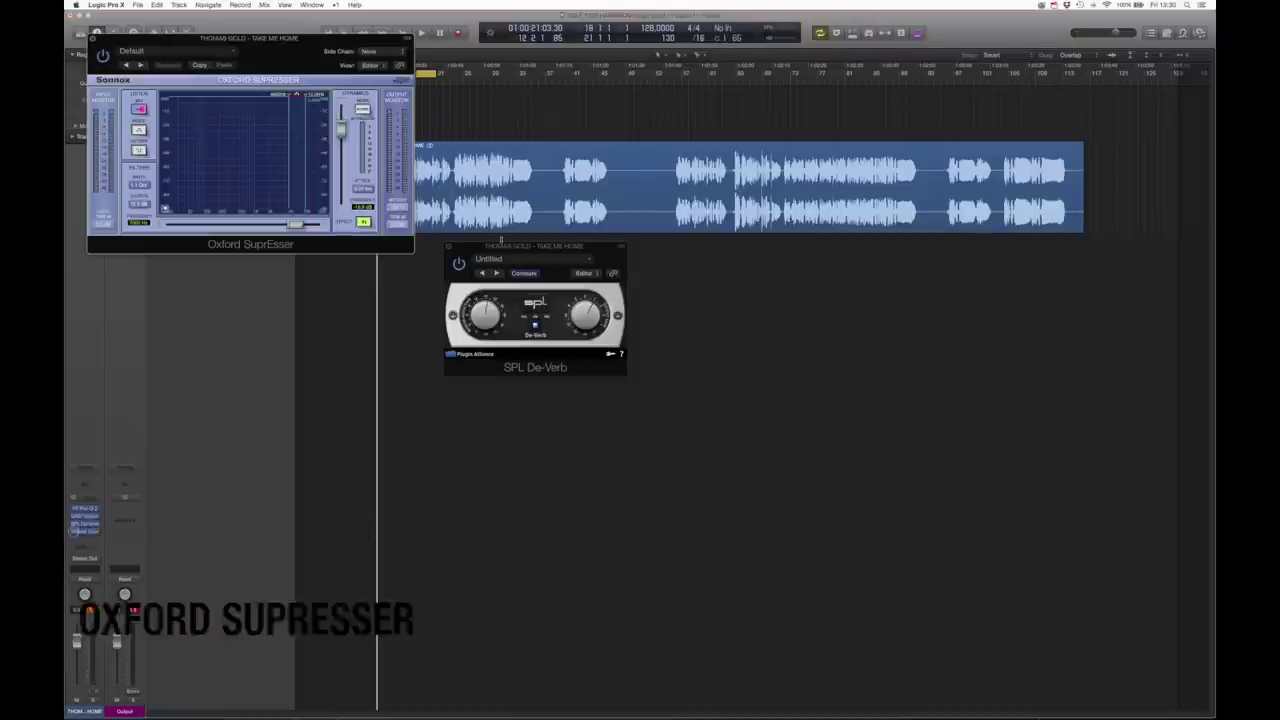
{"action": "left_click", "coordinate": [449, 247]}
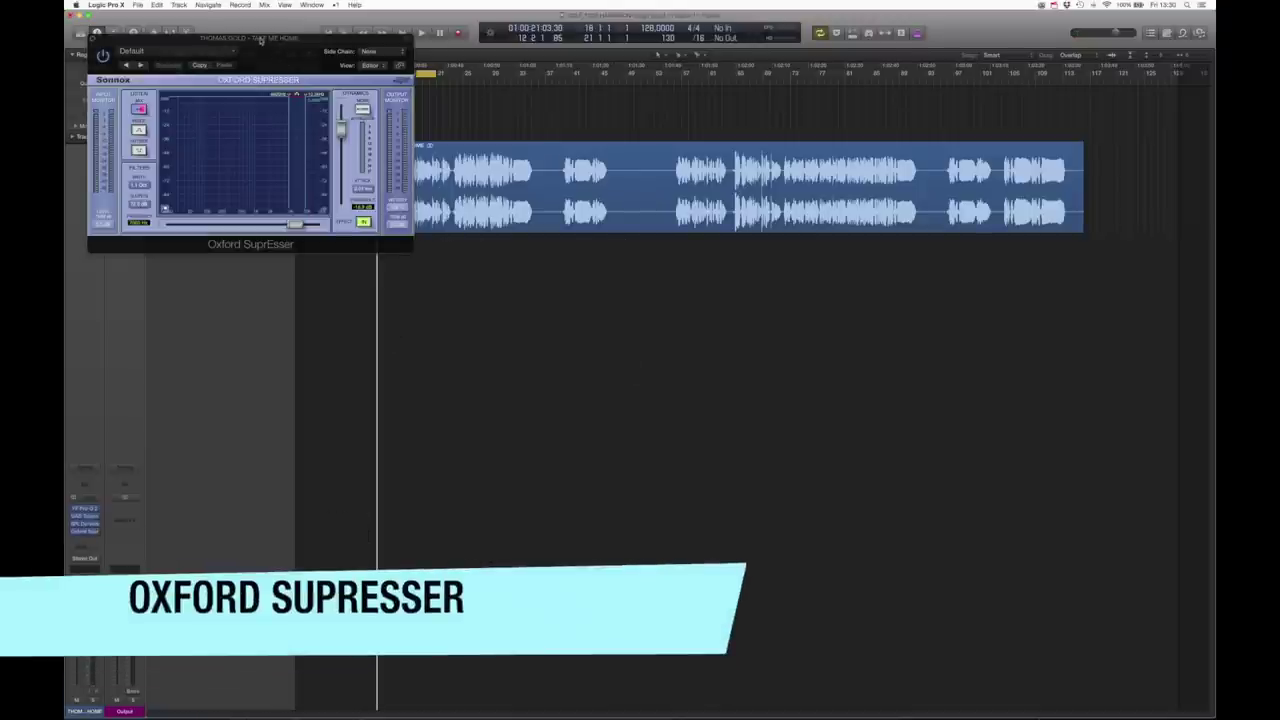
{"action": "left_click_drag", "start_coordinate": [260, 38], "coordinate": [626, 326]}
{"action": "key", "text": "space"}
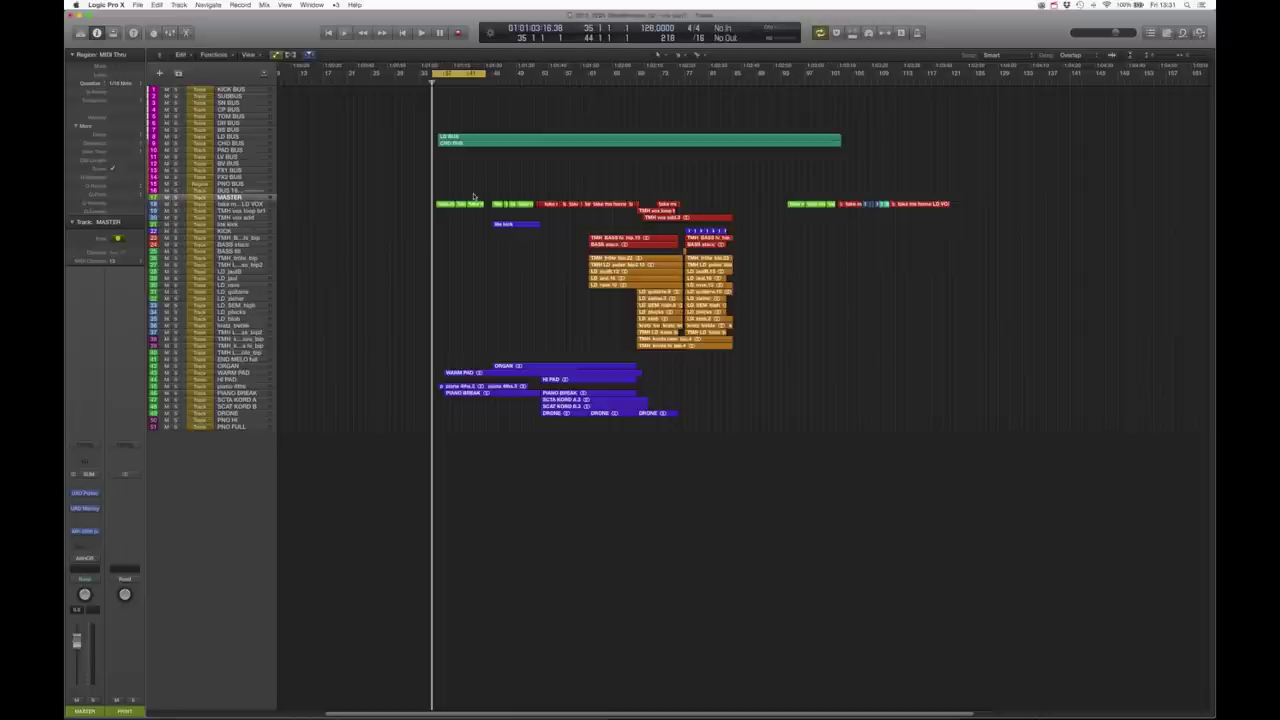
Select the 'take me home LD VOX' track, shift the cycle two bars later, and play it
{"action": "left_click", "coordinate": [240, 204]}
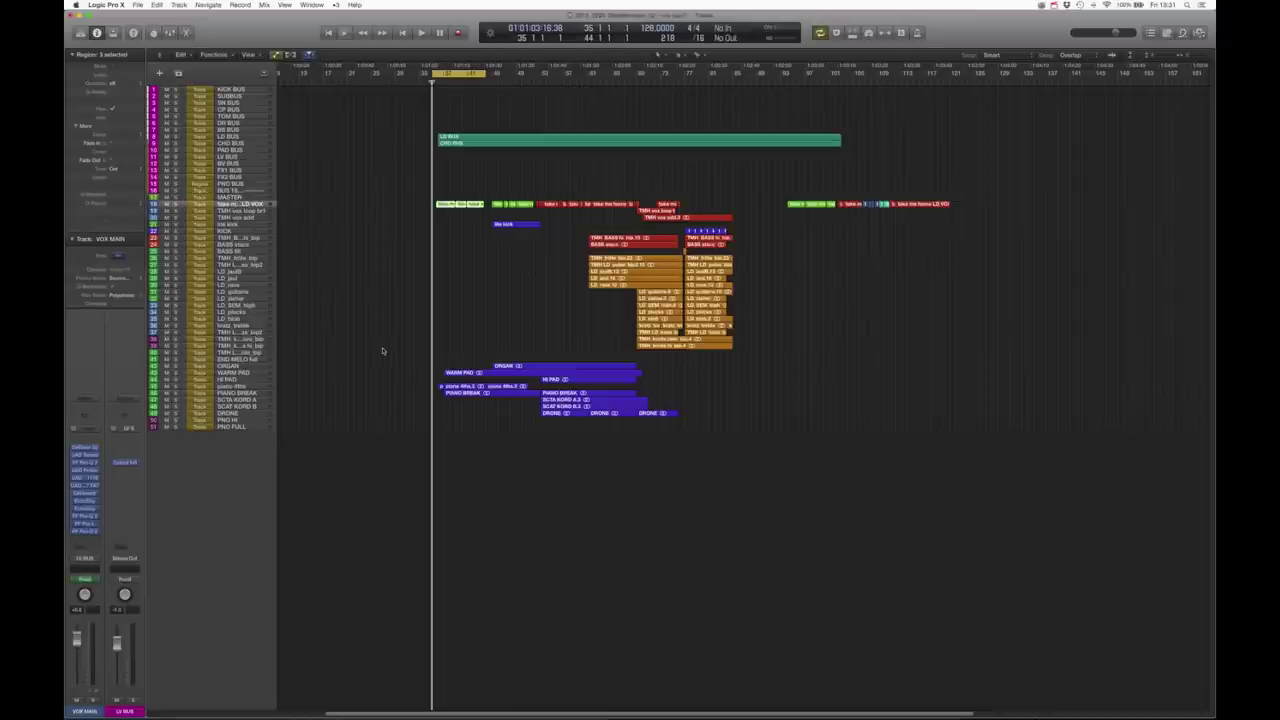
{"action": "left_click_drag", "start_coordinate": [459, 76], "coordinate": [472, 80]}
{"action": "key", "text": "space"}
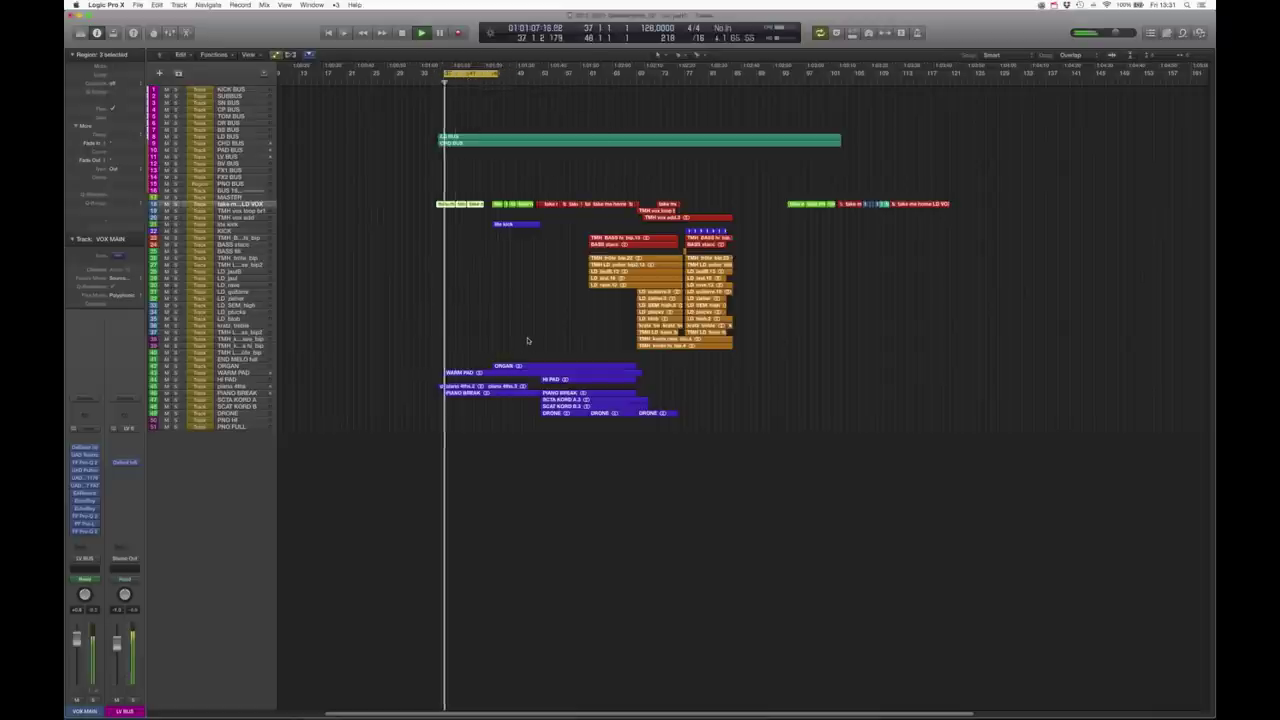
{"action": "left_click", "coordinate": [535, 184]}
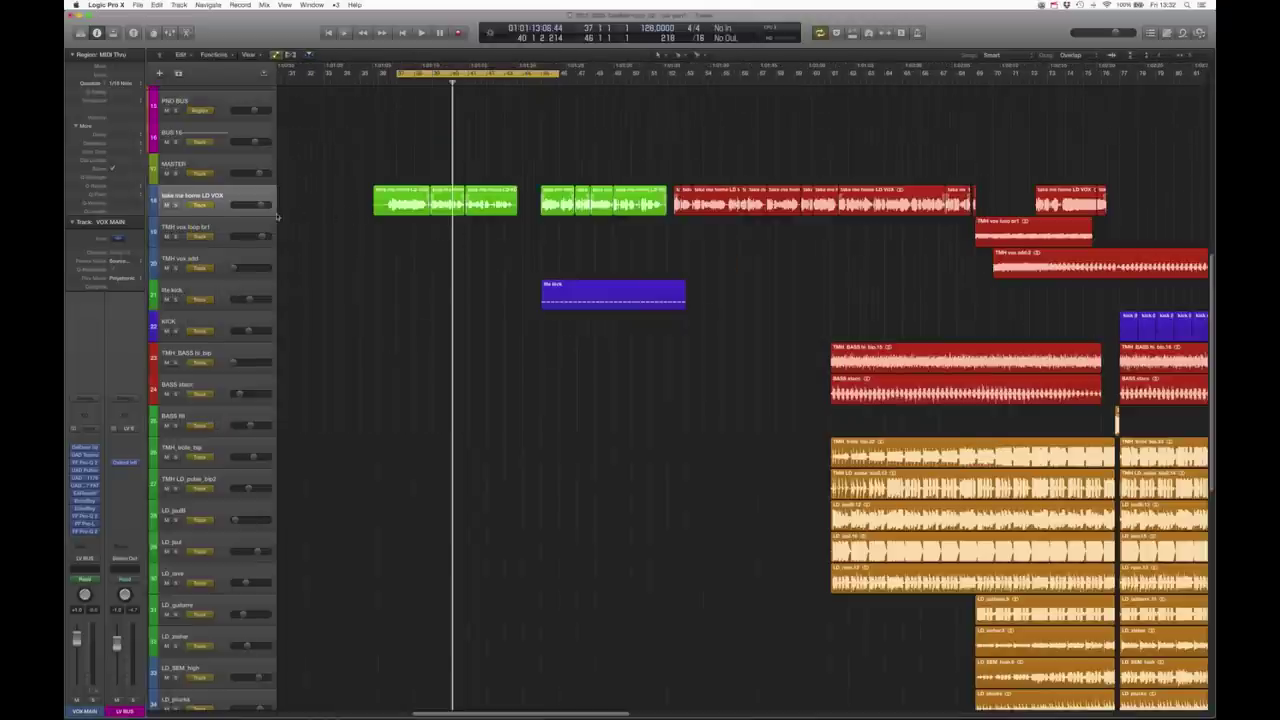
Mute every track from bio kick downward and play the loop
{"action": "left_click", "coordinate": [363, 270], "text": "ctrl+alt"}
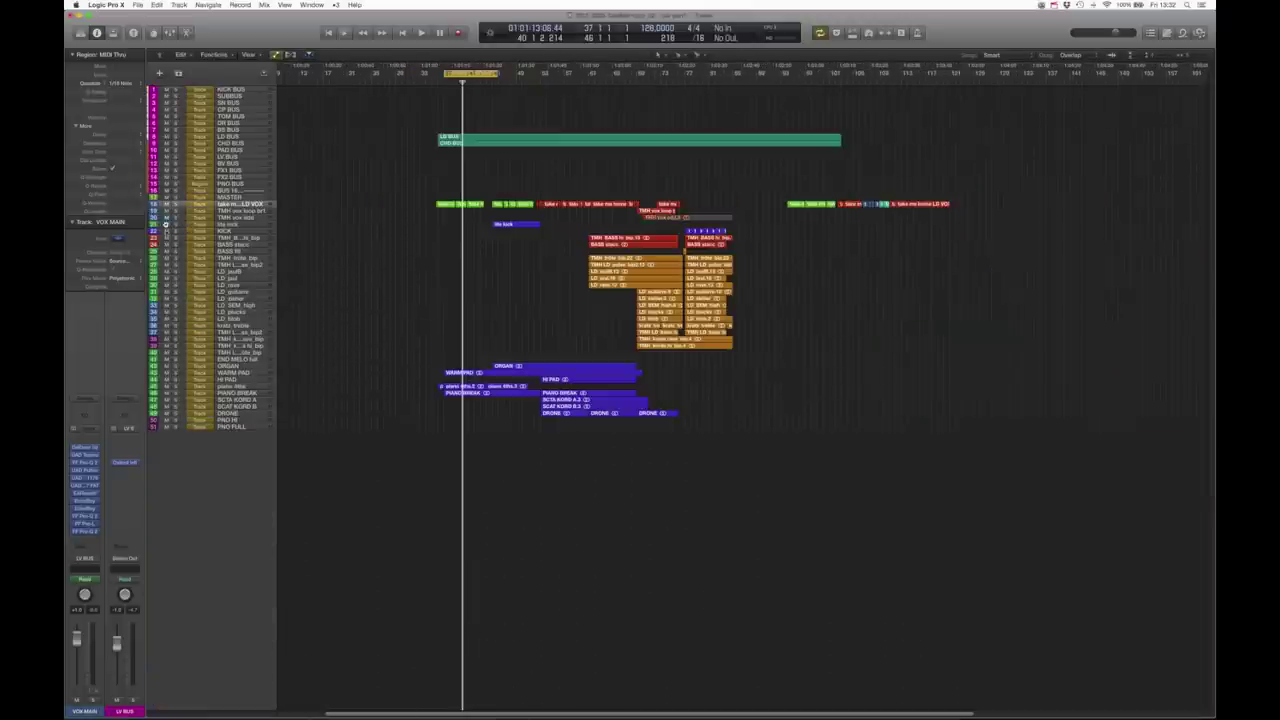
{"action": "left_click_drag", "start_coordinate": [166, 225], "coordinate": [170, 426]}
{"action": "left_click", "coordinate": [627, 270], "text": "ctrl+alt"}
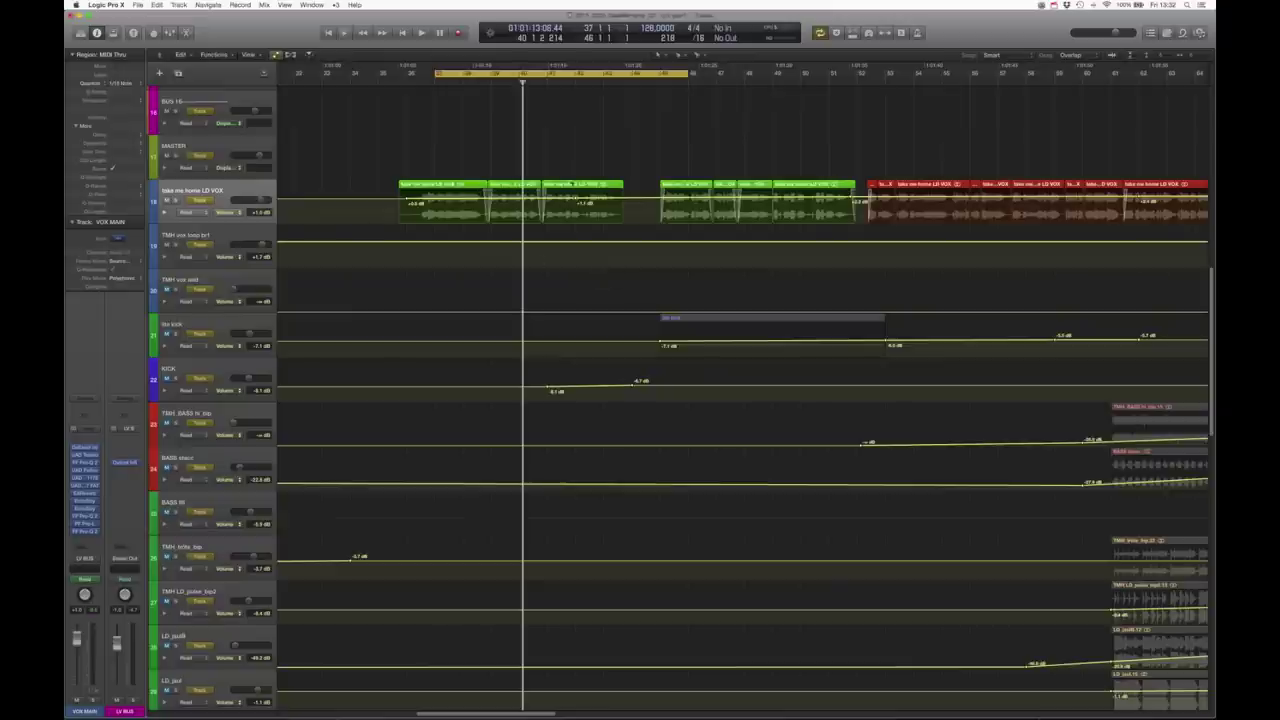
{"action": "key", "text": "space"}
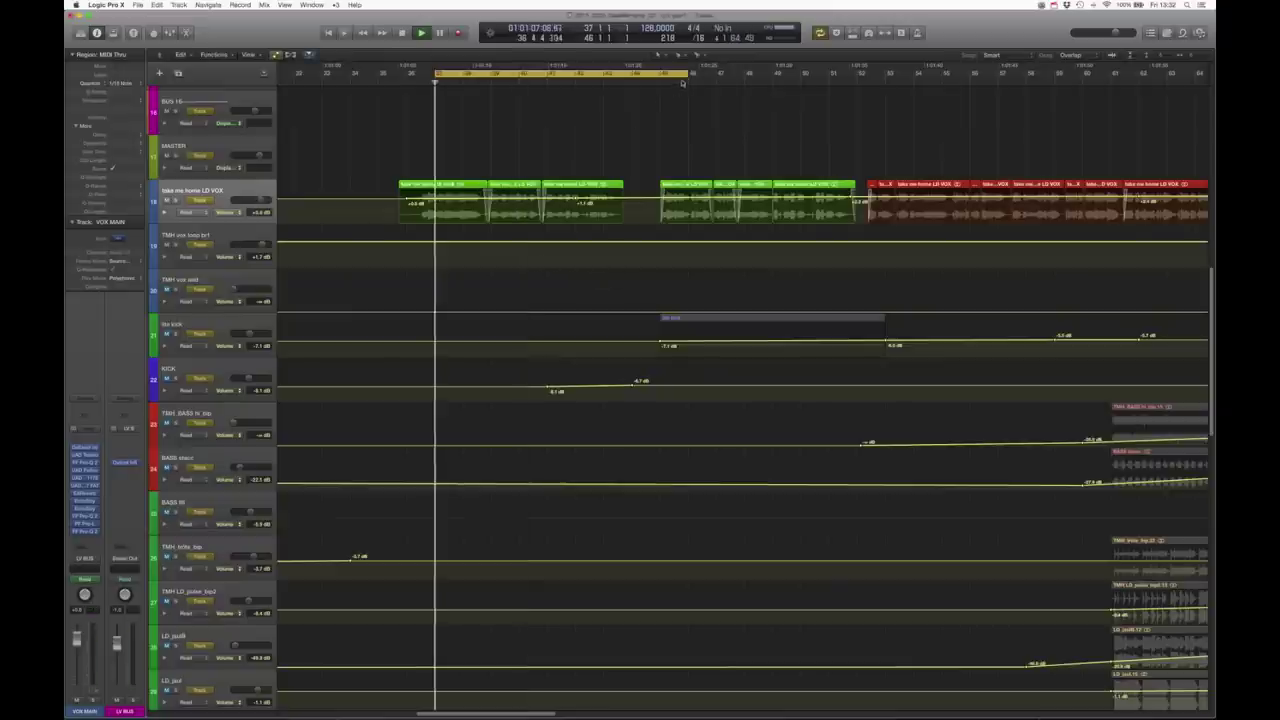
Lower the lead vocal DeEsser's threshold slightly while listening, then close it
{"action": "left_click", "coordinate": [85, 448]}
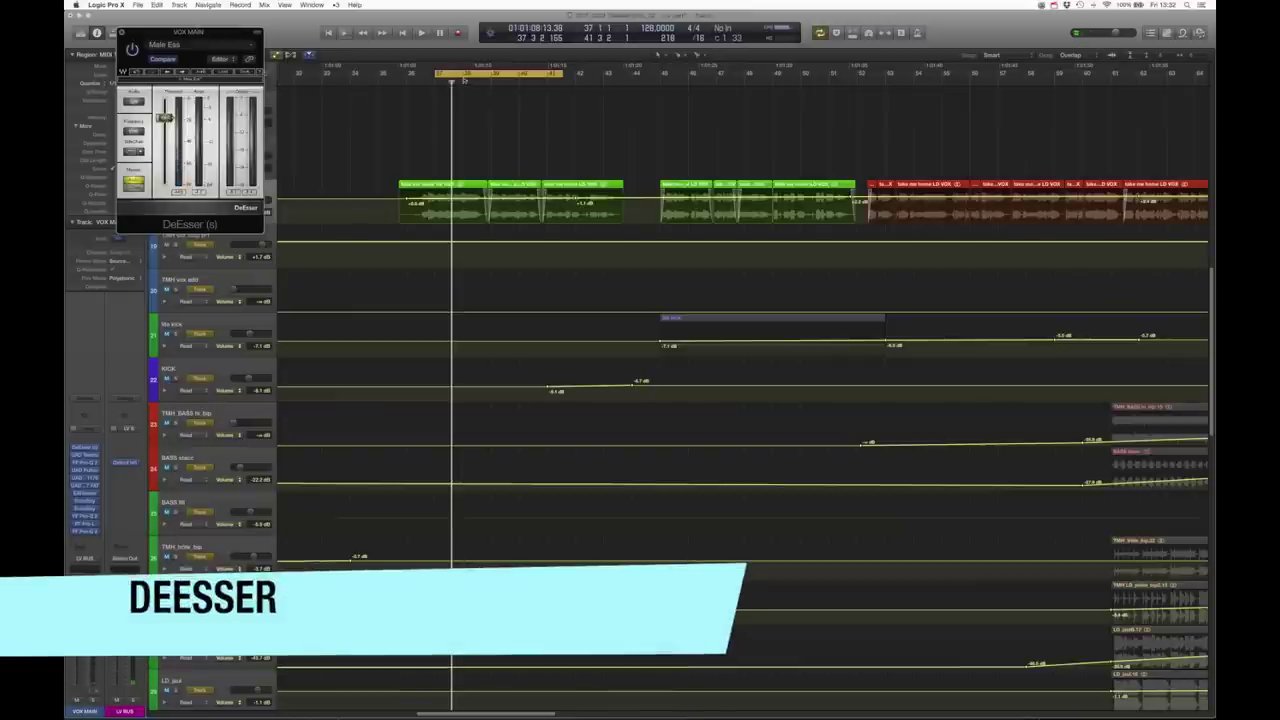
{"action": "left_click_drag", "start_coordinate": [436, 75], "coordinate": [453, 77]}
{"action": "key", "text": "space"}
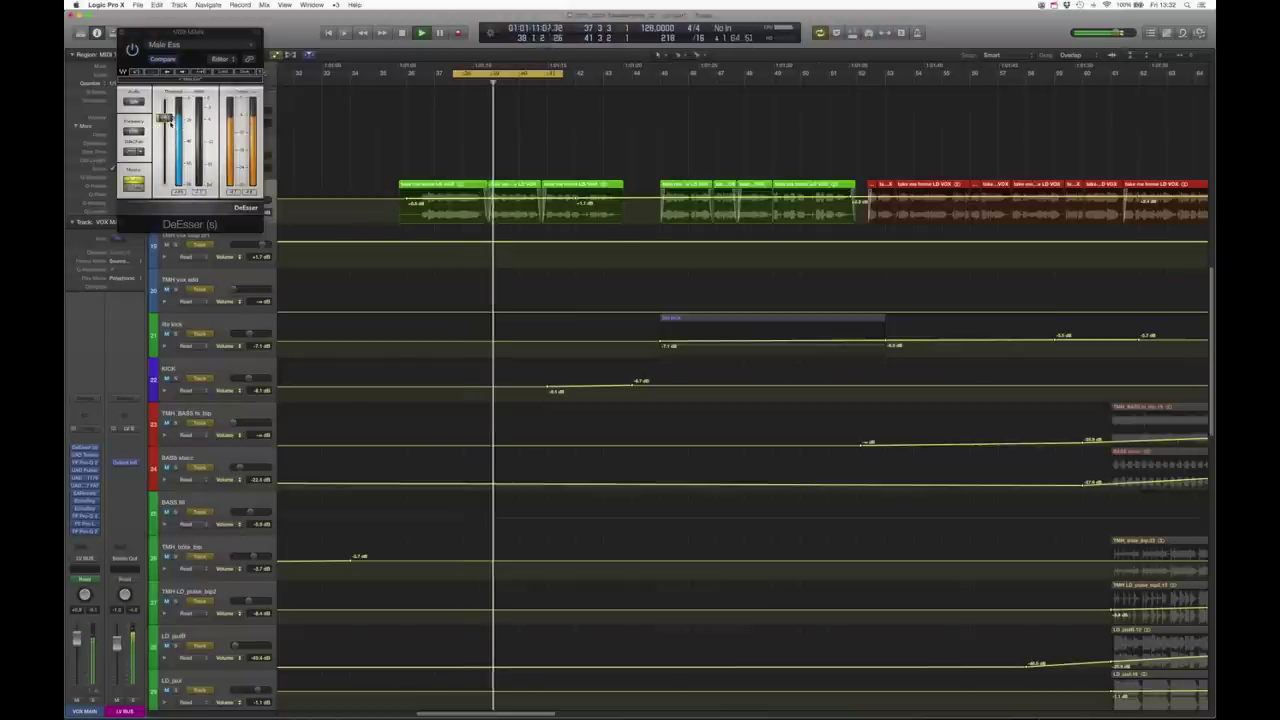
{"action": "left_click_drag", "start_coordinate": [163, 118], "coordinate": [163, 123]}
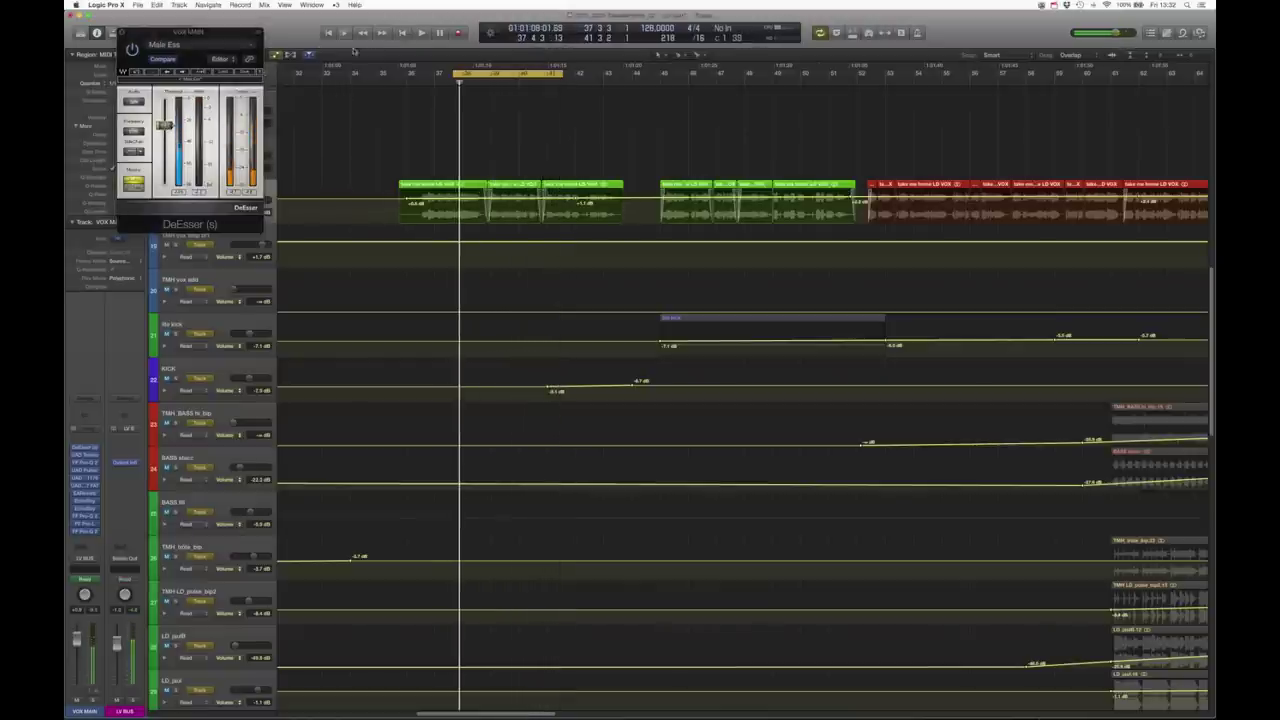
{"action": "left_click", "coordinate": [122, 34]}
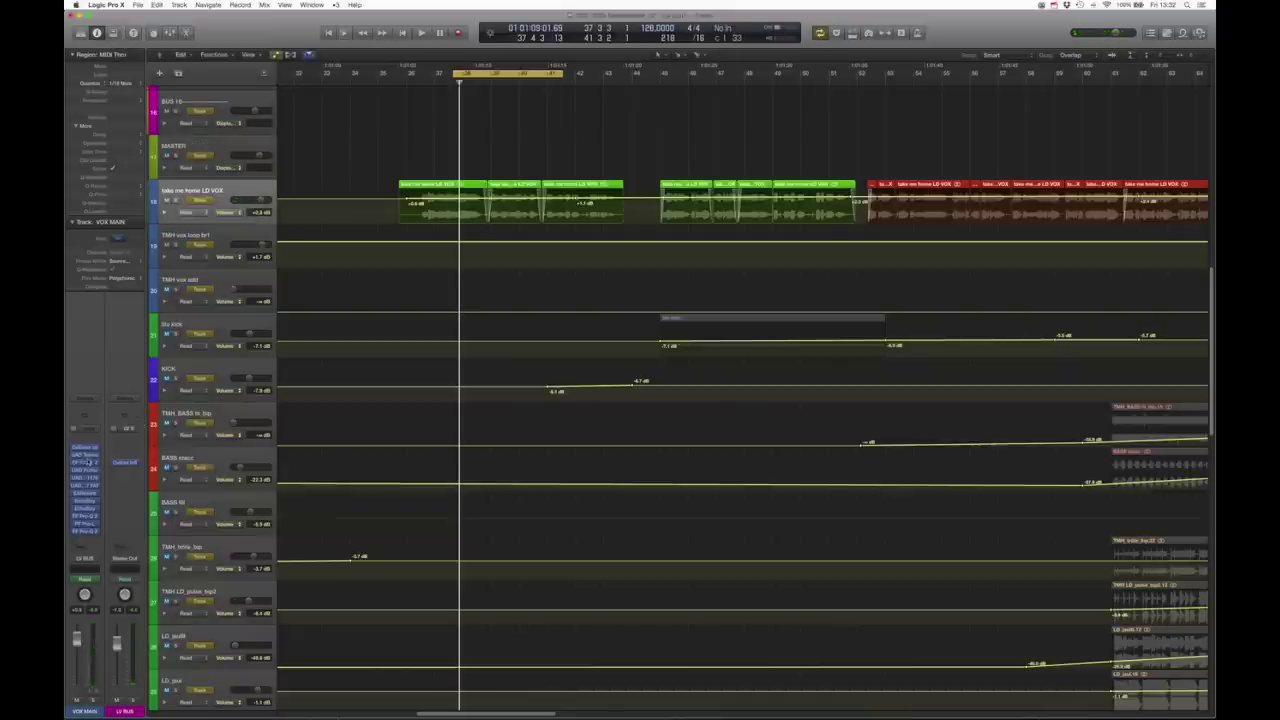
Open VOX MAIN's LA-2A and FF Pro-Q 2, placing both windows at the upper right
{"action": "left_click", "coordinate": [86, 455]}
{"action": "left_click_drag", "start_coordinate": [226, 43], "coordinate": [216, 49]}
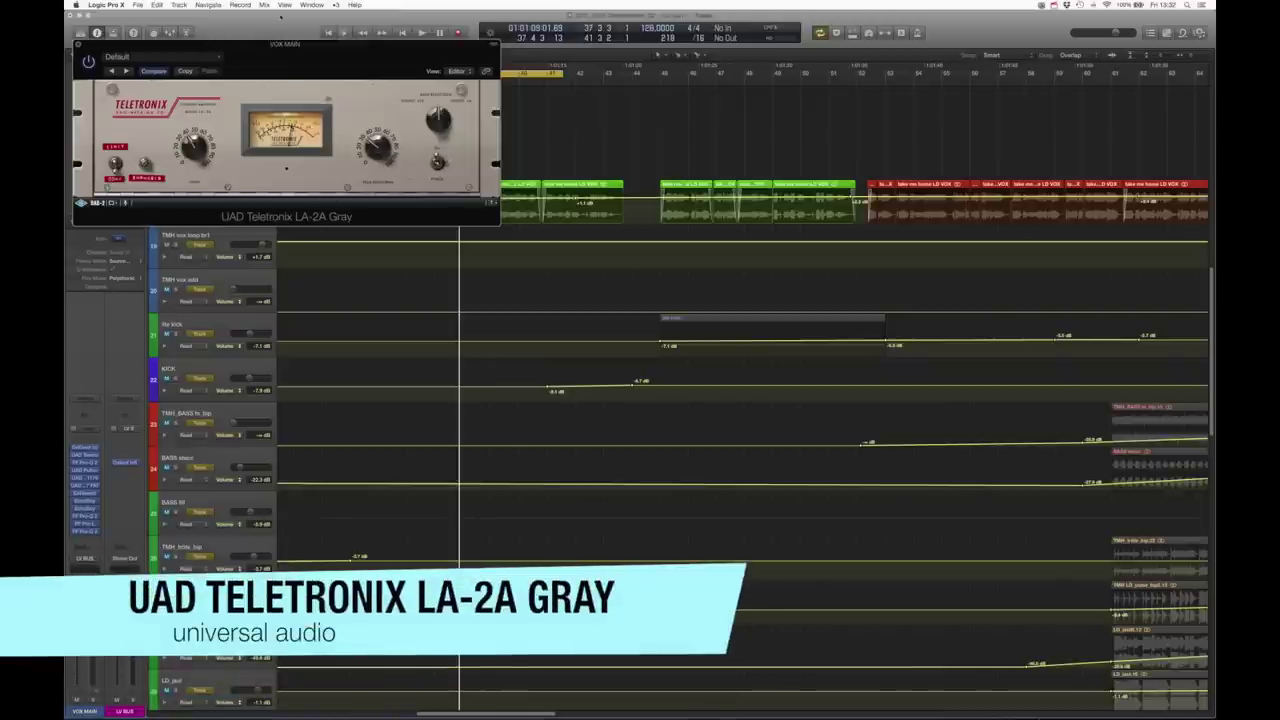
{"action": "left_click_drag", "start_coordinate": [232, 43], "coordinate": [814, 87]}
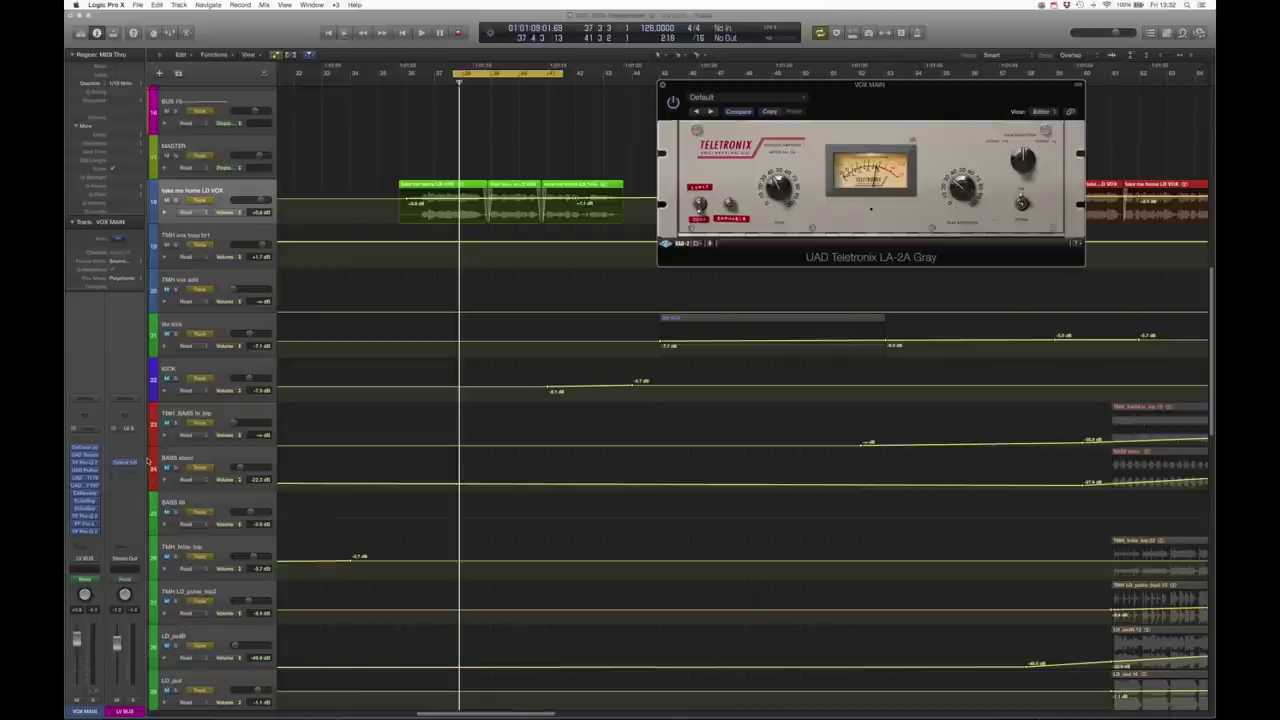
{"action": "left_click", "coordinate": [87, 463]}
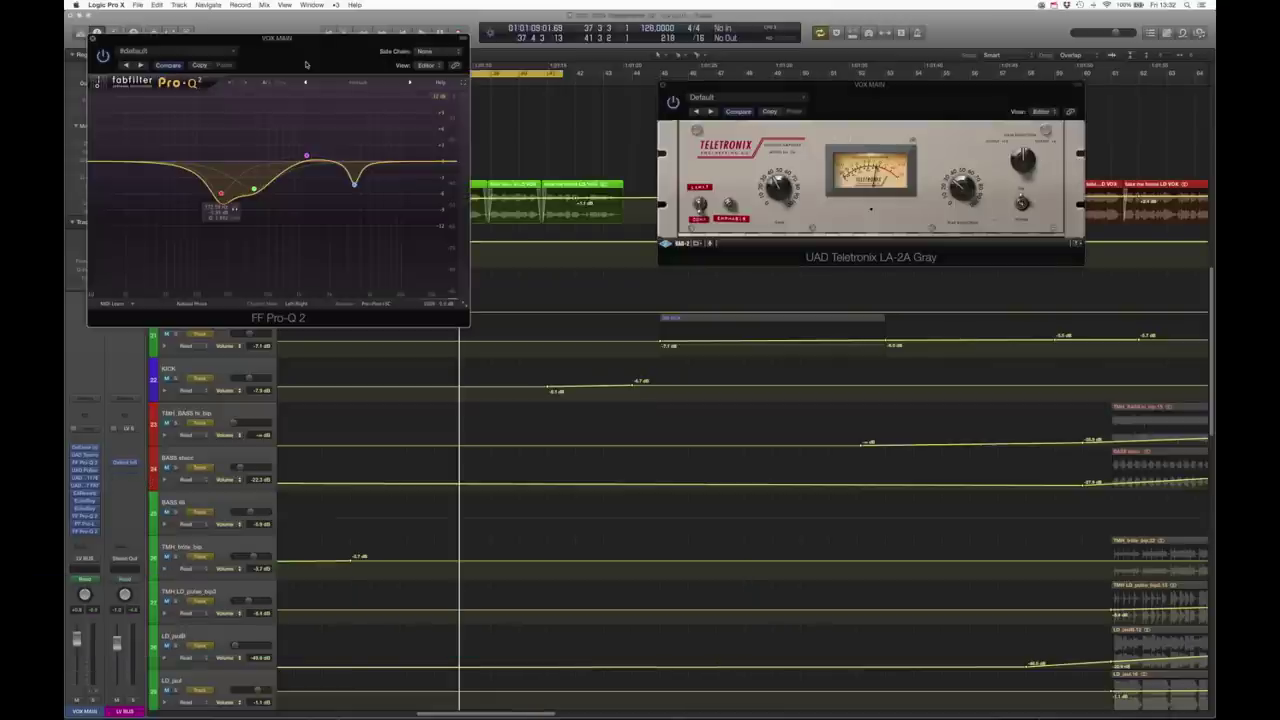
{"action": "left_click_drag", "start_coordinate": [262, 39], "coordinate": [787, 106]}
Close the LA-2A, loop the three selected vocal regions, and A/B the Pro-Q 2 bypass
{"action": "left_click", "coordinate": [663, 86]}
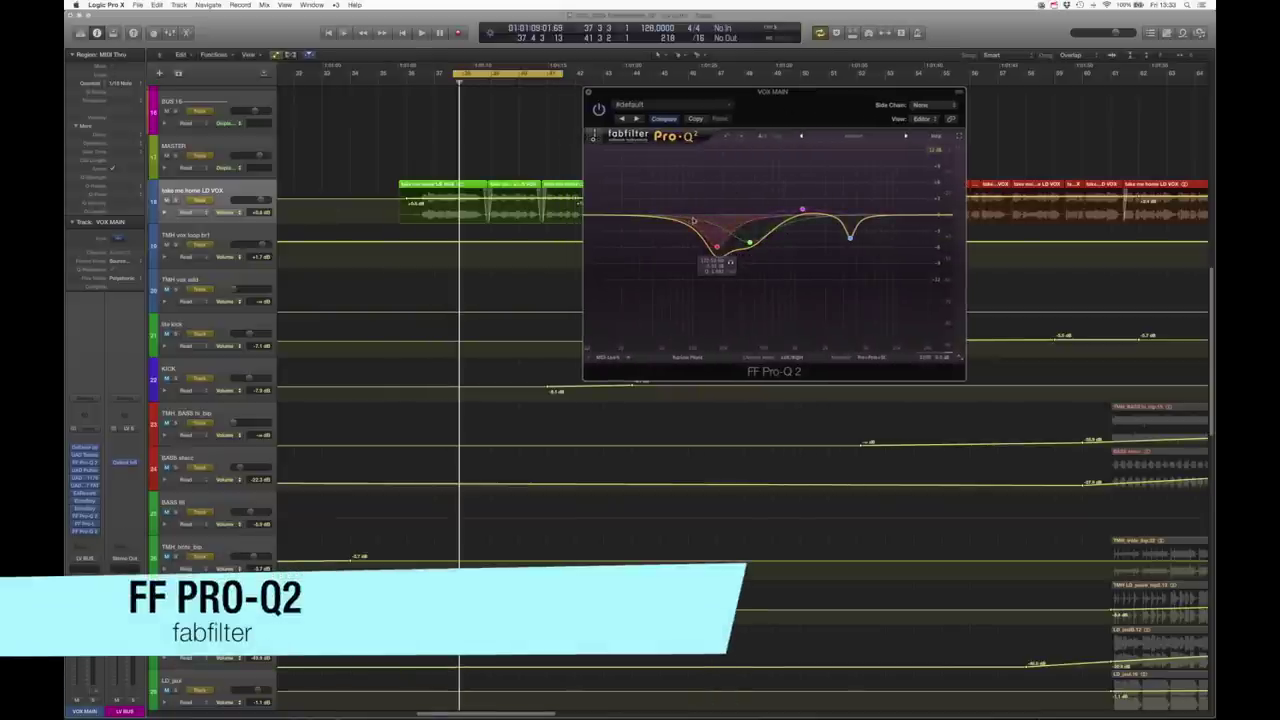
{"action": "left_click_drag", "start_coordinate": [664, 95], "coordinate": [721, 97]}
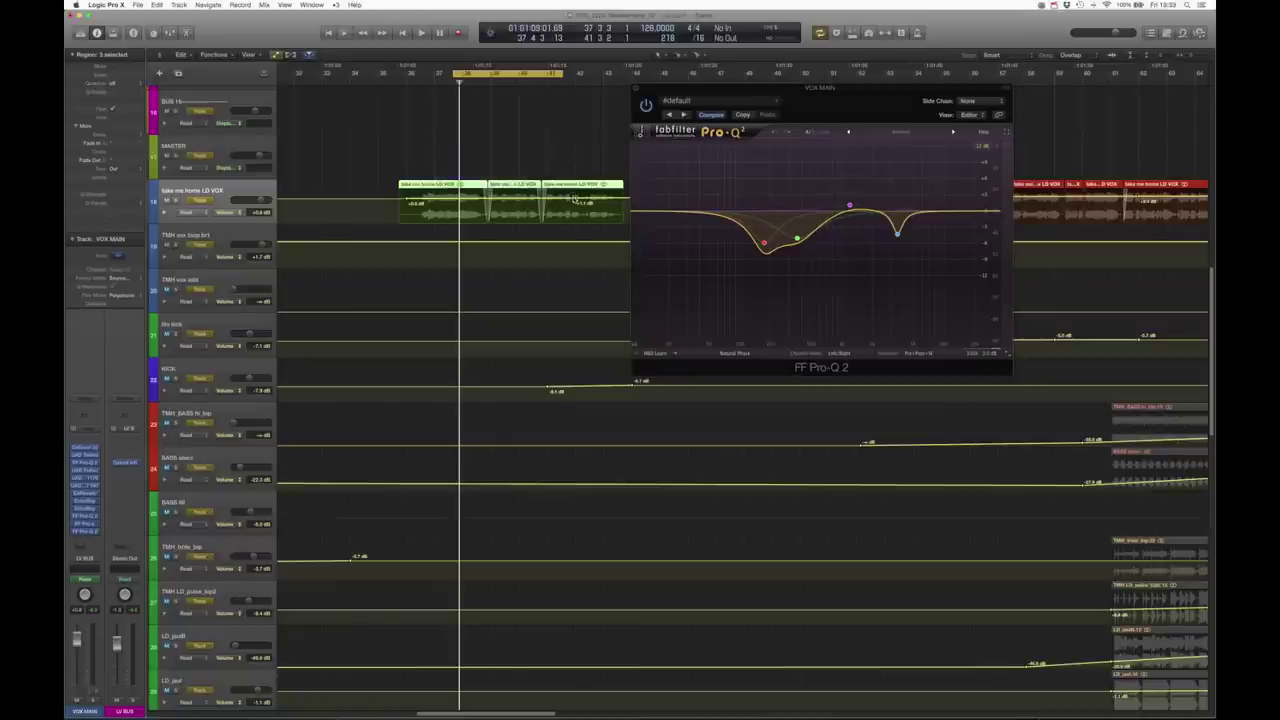
{"action": "key", "text": "u"}
{"action": "key", "text": "space"}
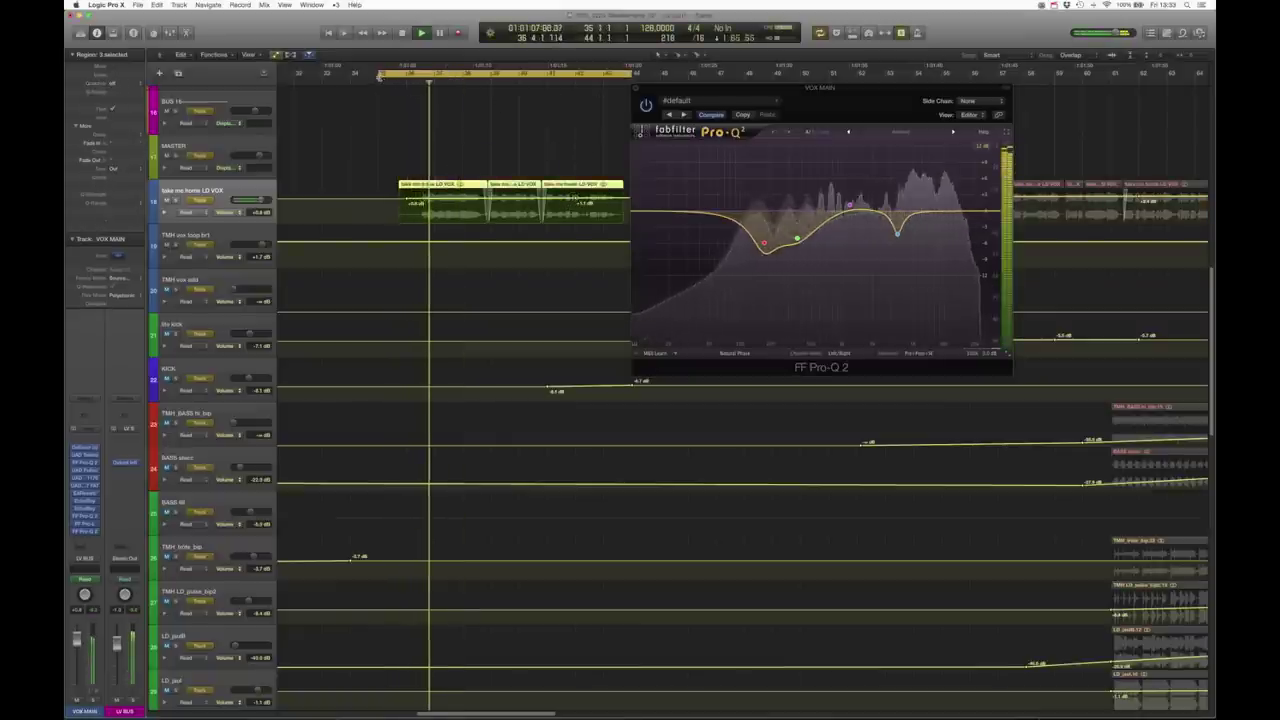
{"action": "left_click", "coordinate": [646, 107]}
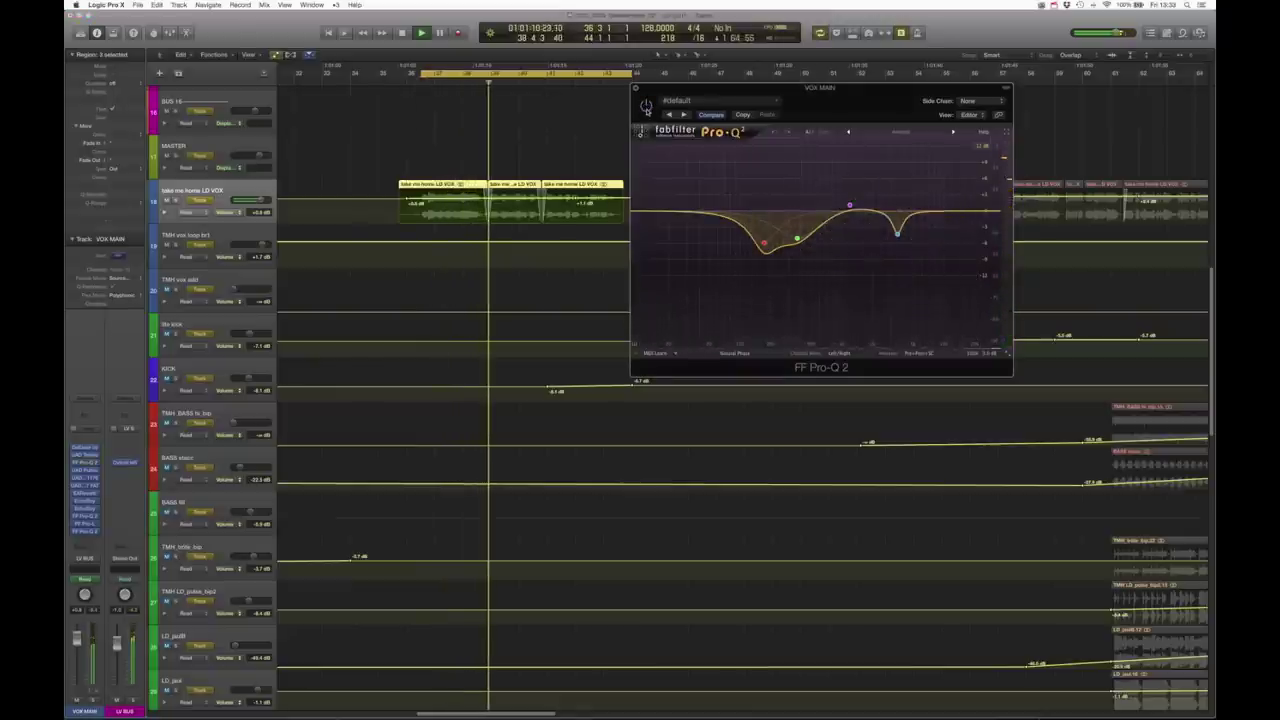
{"action": "left_click", "coordinate": [646, 107]}
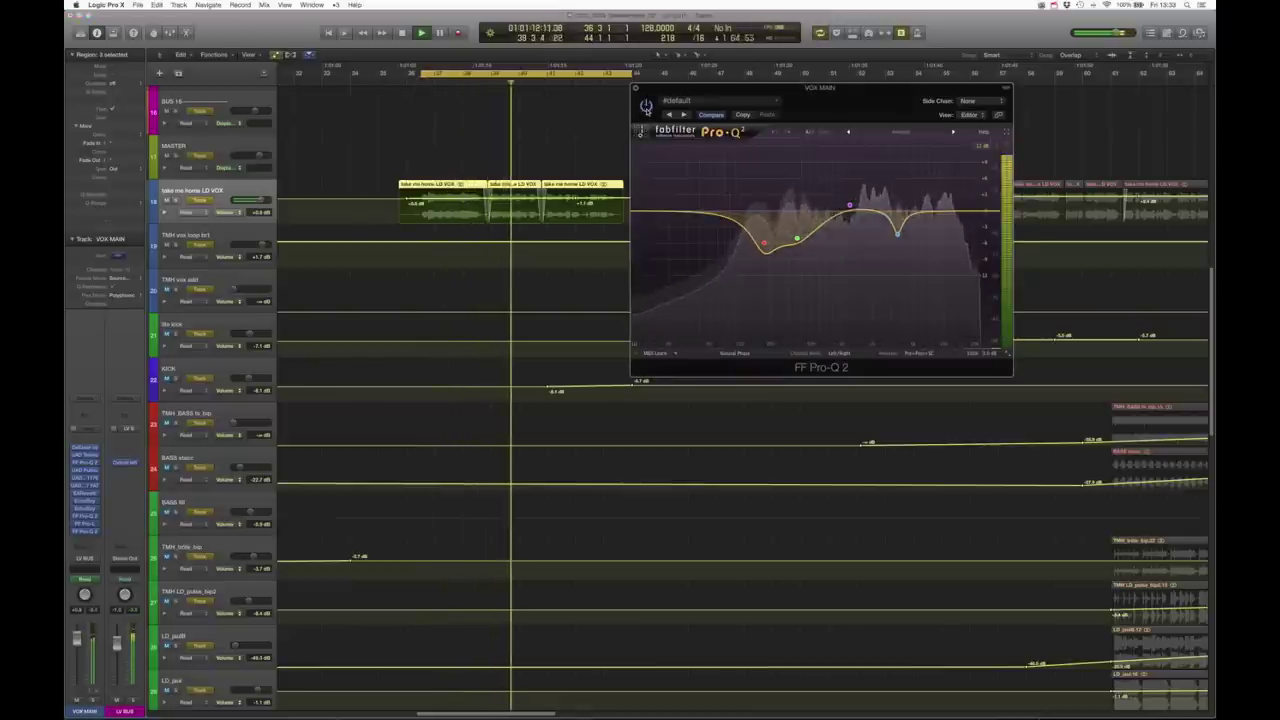
{"action": "left_click", "coordinate": [575, 121]}
{"action": "key", "text": "space"}
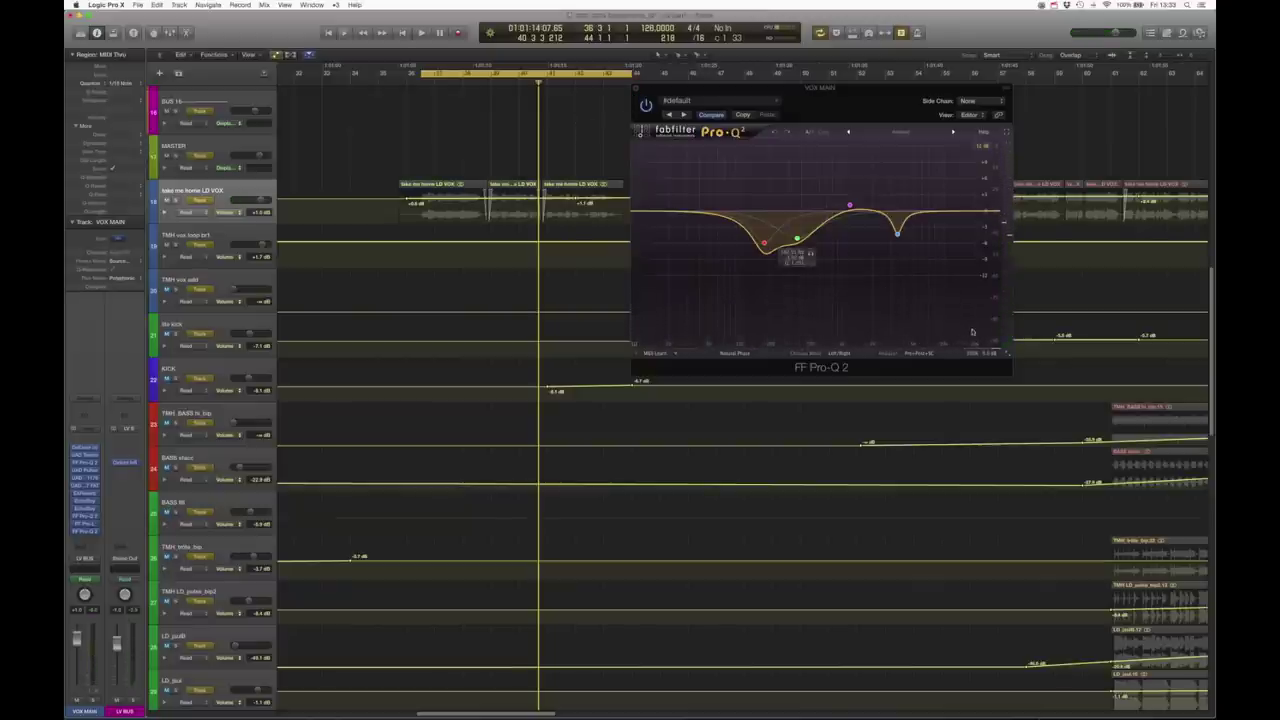
Raise the Q of the Pro-Q 2's upper notch to narrow it, then close the EQ
{"action": "mouse_move", "coordinate": [928, 243]}
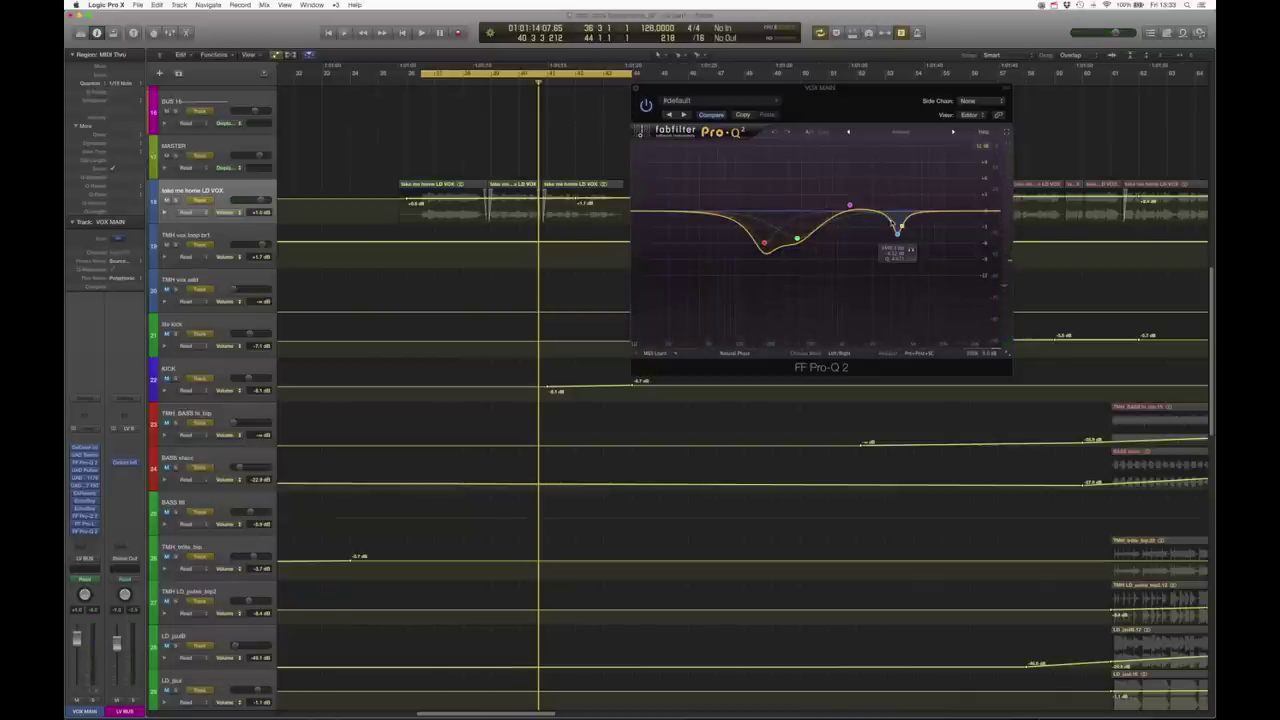
{"action": "scroll", "coordinate": [906, 230], "scroll_direction": "up", "scroll_amount": 3}
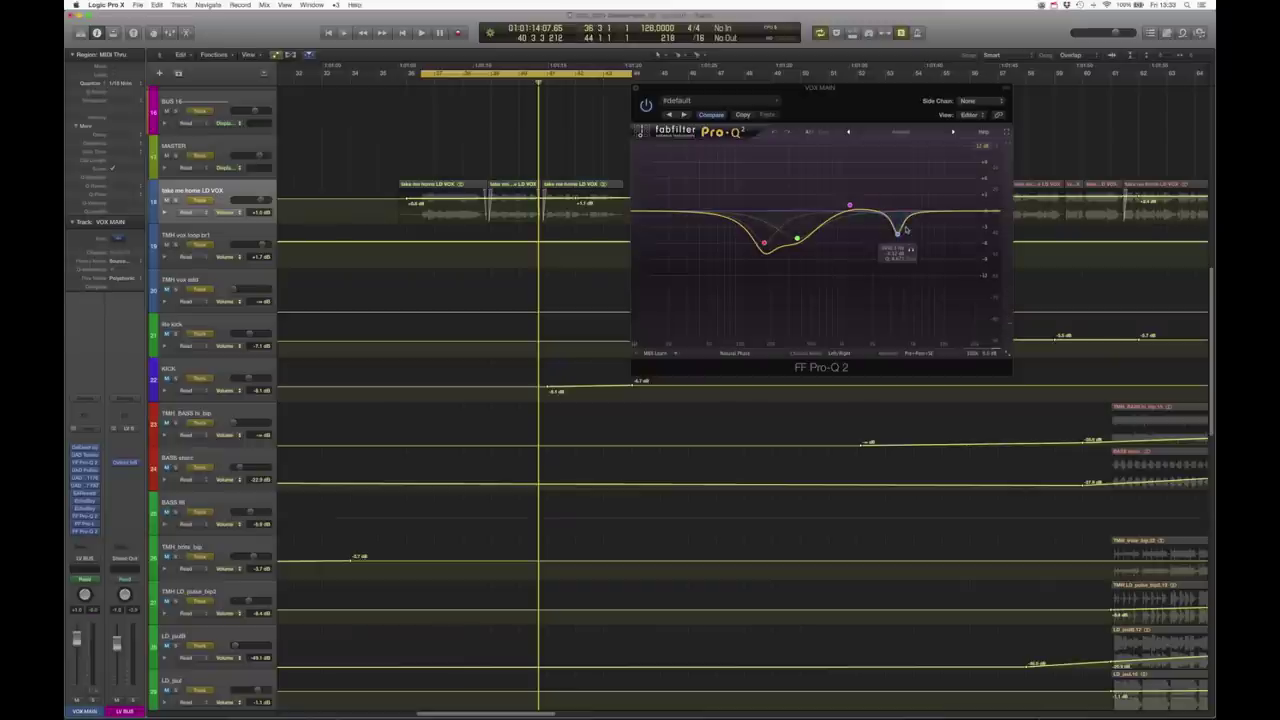
{"action": "mouse_move", "coordinate": [851, 190]}
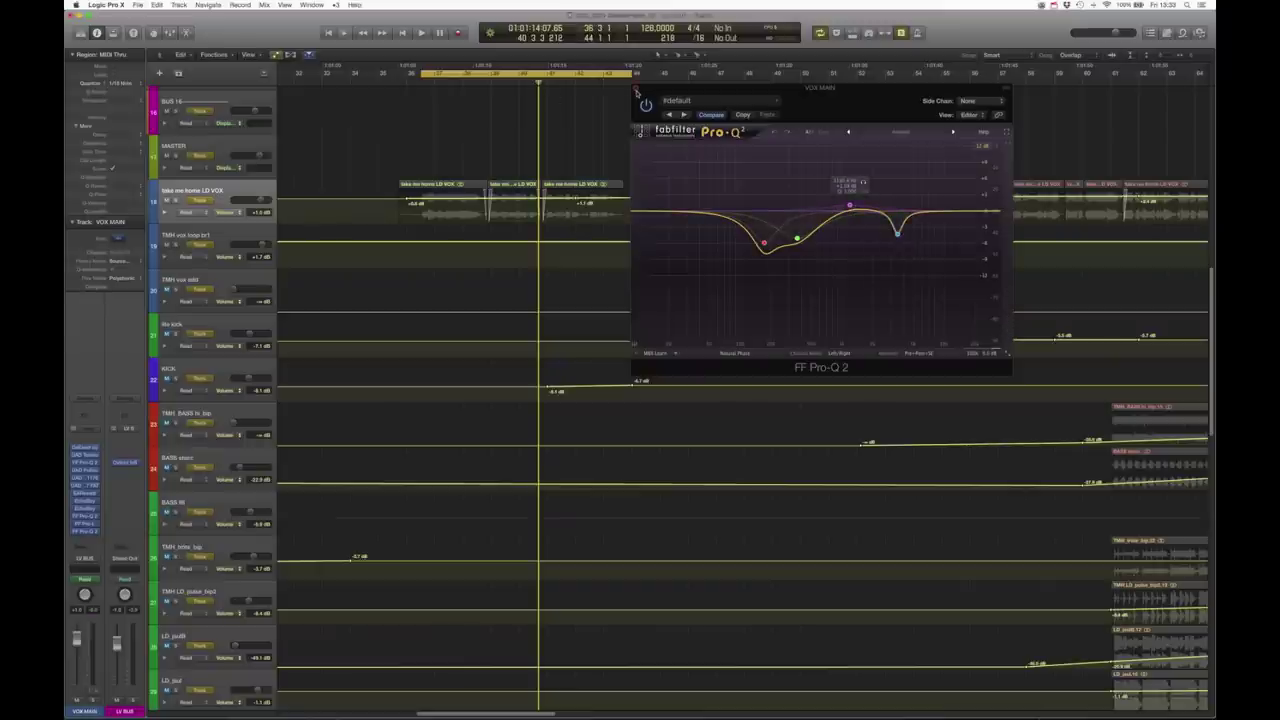
{"action": "left_click", "coordinate": [636, 89]}
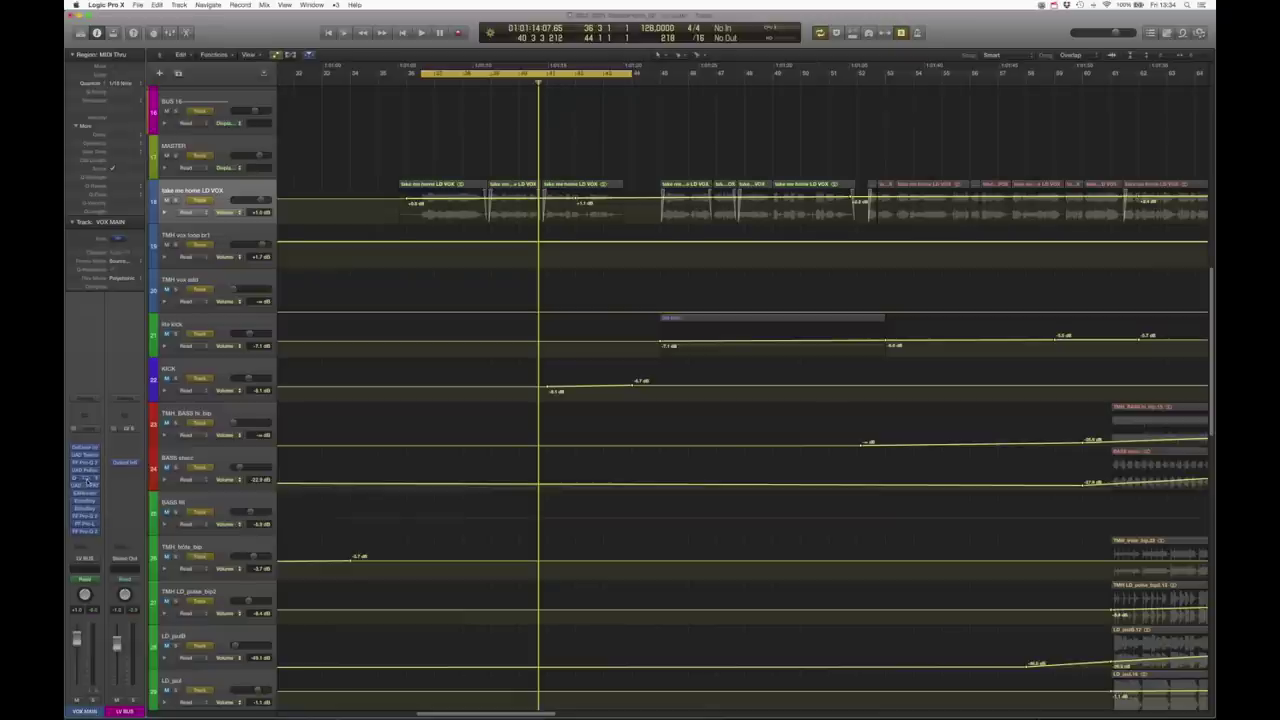
Open the UA 1176 Rev A and Pultec EQP-1A on VOX MAIN, then close the Pultec
{"action": "left_click", "coordinate": [86, 478]}
{"action": "left_click", "coordinate": [86, 470]}
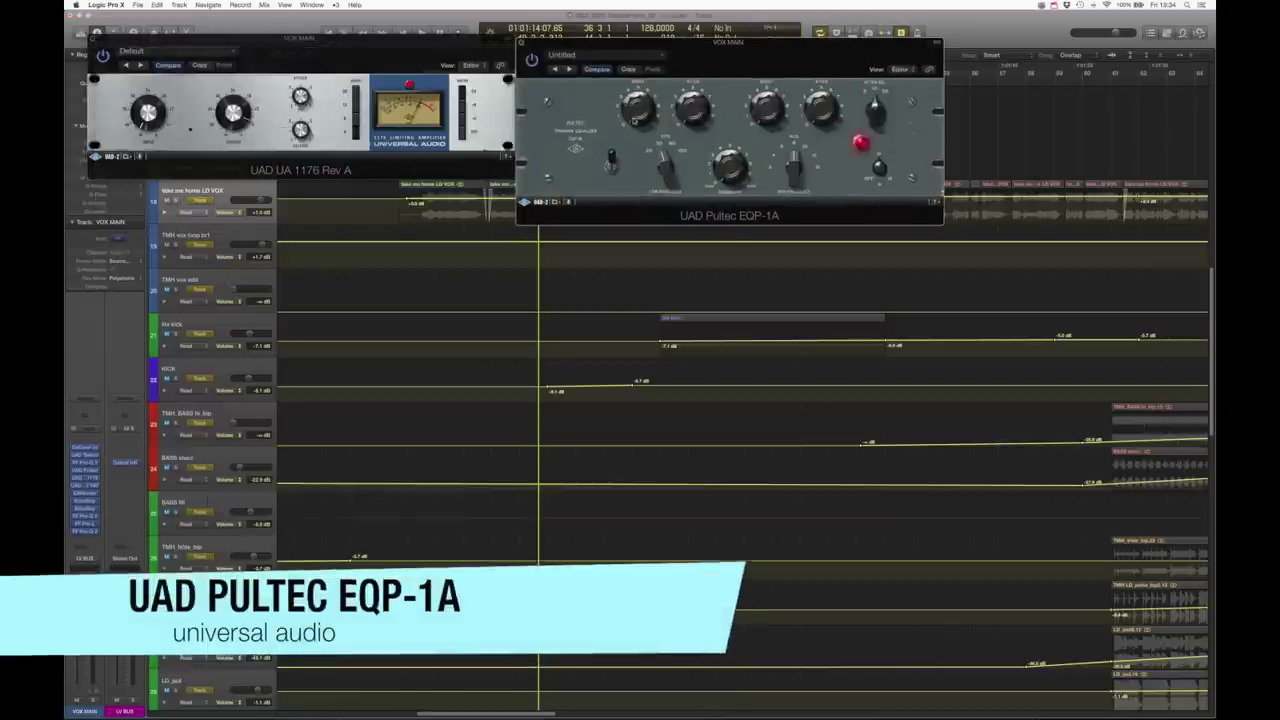
{"action": "left_click_drag", "start_coordinate": [729, 46], "coordinate": [738, 47]}
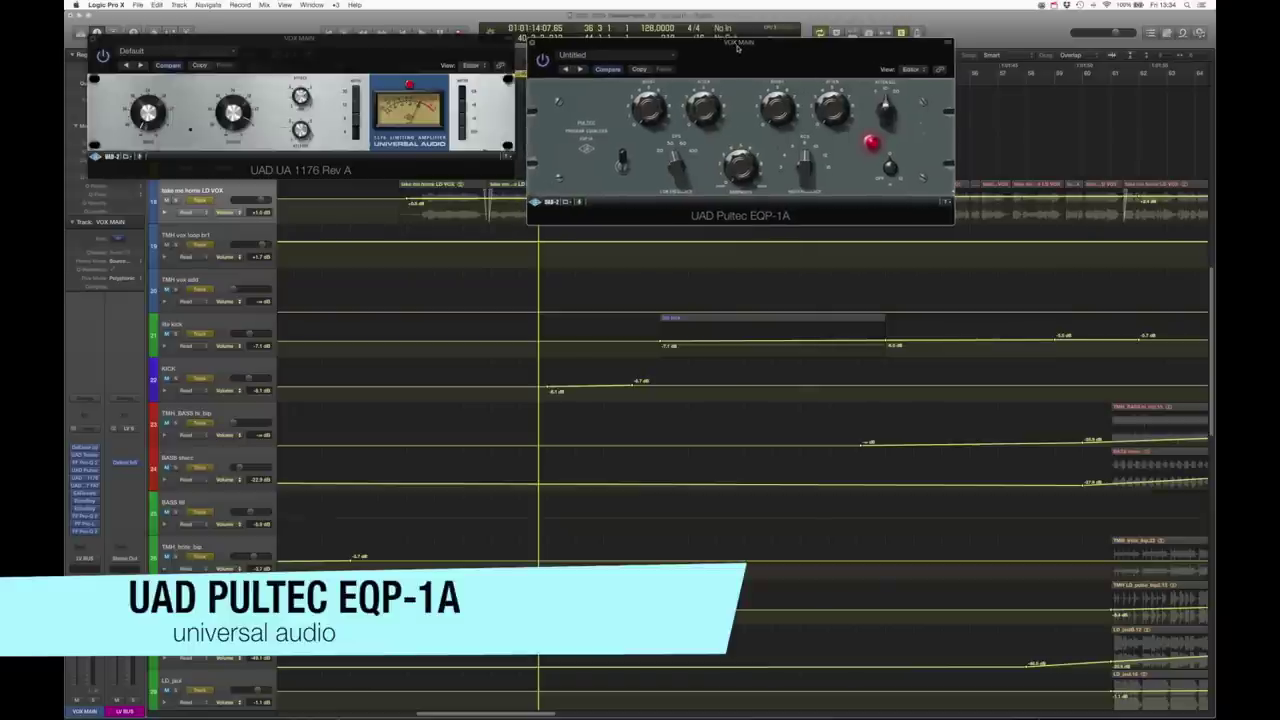
{"action": "left_click_drag", "start_coordinate": [737, 47], "coordinate": [737, 55]}
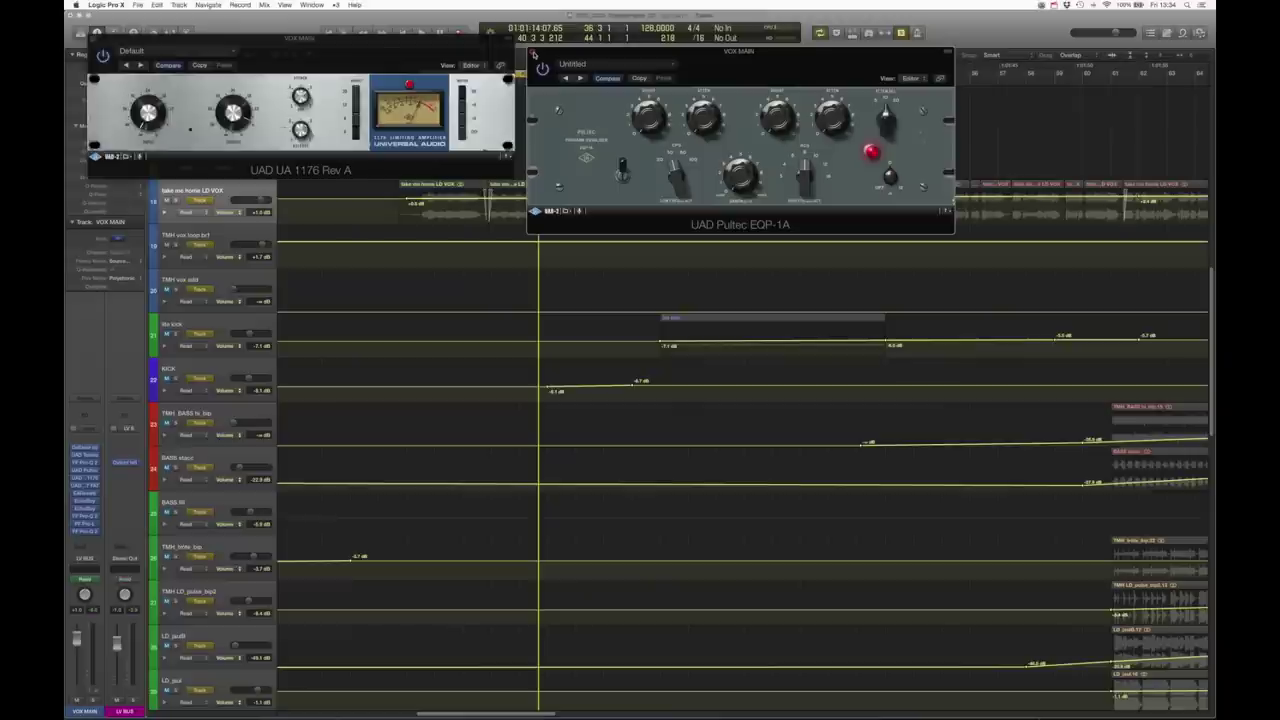
{"action": "left_click_drag", "start_coordinate": [558, 54], "coordinate": [604, 64]}
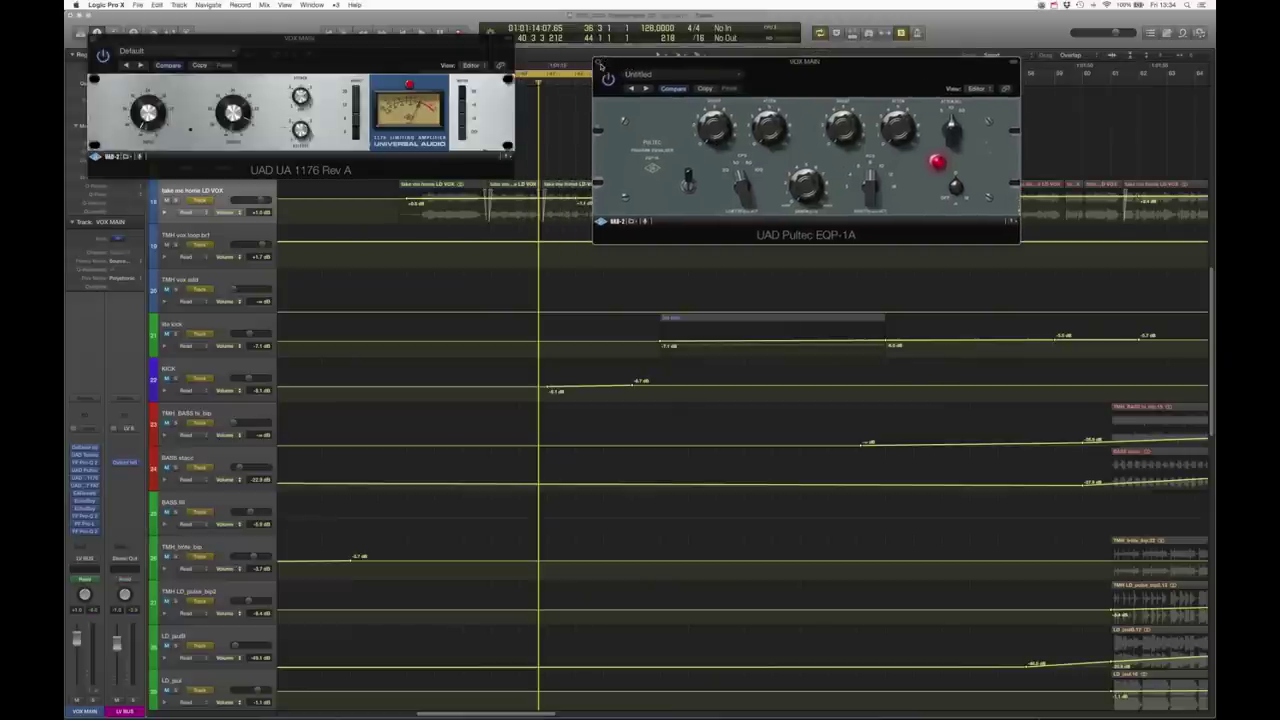
{"action": "left_click", "coordinate": [599, 64]}
Loop bars 45–52, play them through the 1176, and close the 1176
{"action": "left_click_drag", "start_coordinate": [300, 50], "coordinate": [720, 73]}
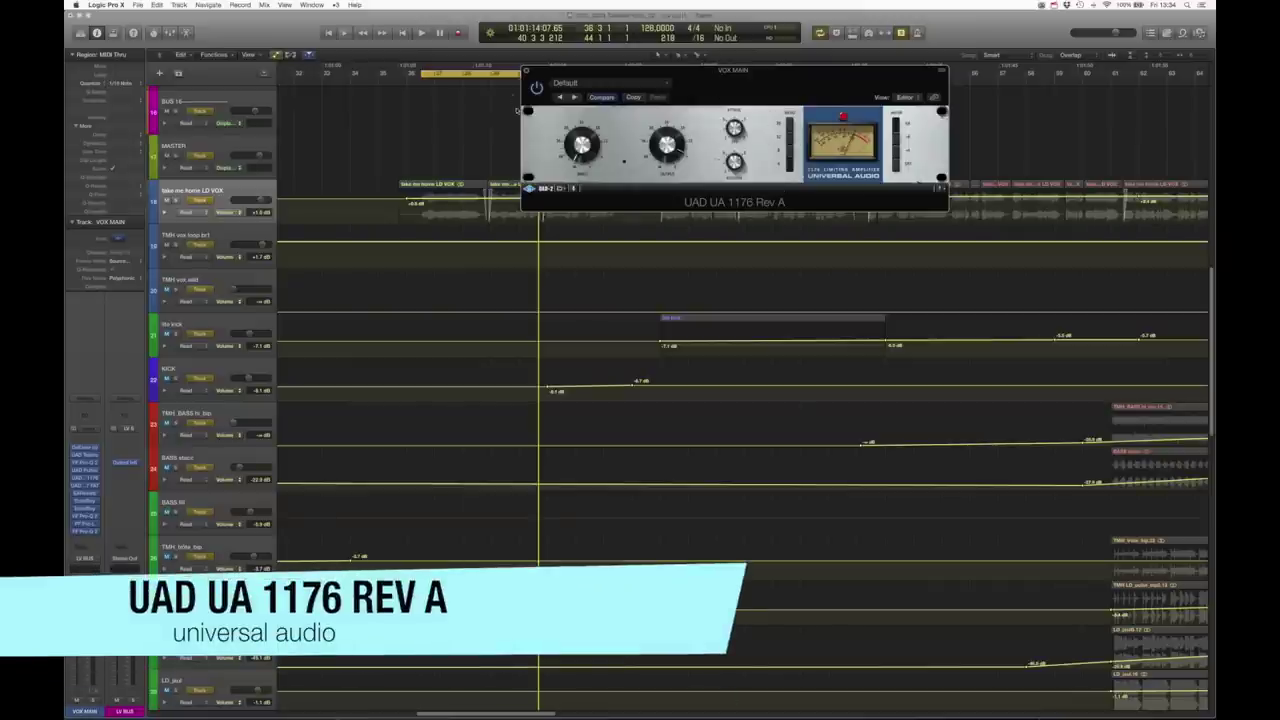
{"action": "left_click_drag", "start_coordinate": [557, 70], "coordinate": [487, 201]}
{"action": "left_click_drag", "start_coordinate": [488, 77], "coordinate": [740, 106]}
{"action": "key", "text": "space"}
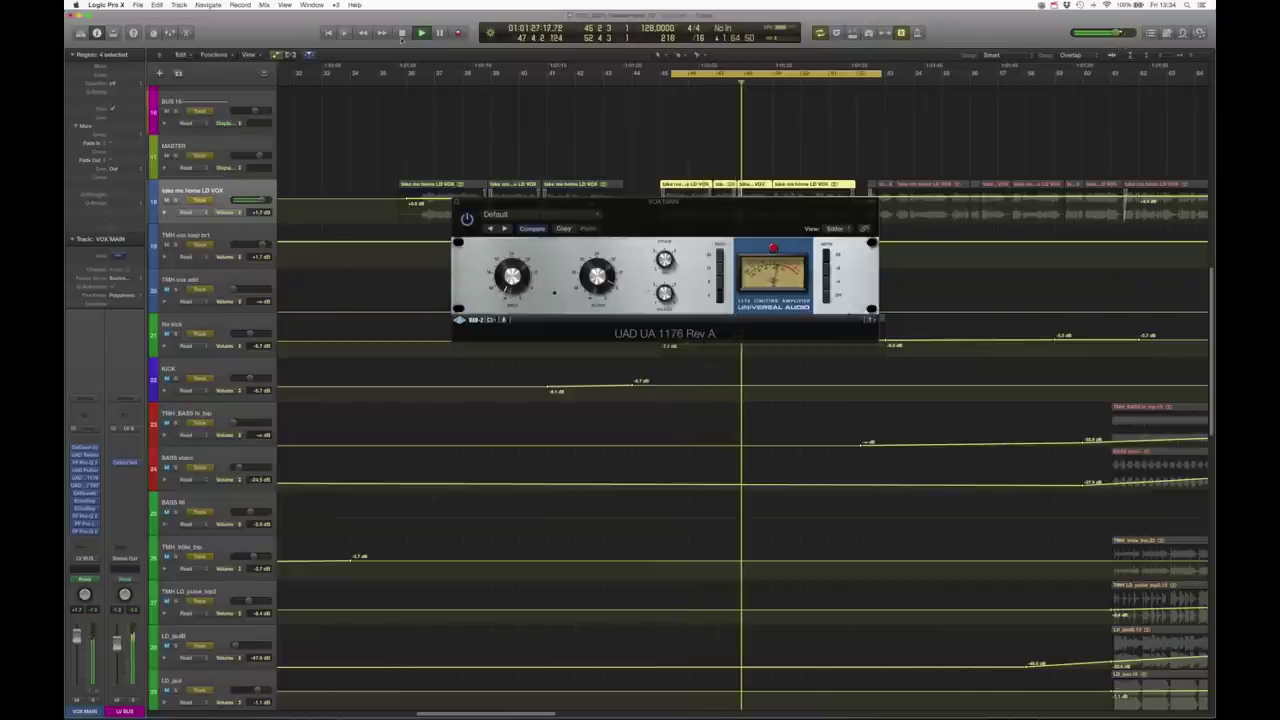
{"action": "key", "text": "space"}
{"action": "left_click_drag", "start_coordinate": [513, 206], "coordinate": [352, 252]}
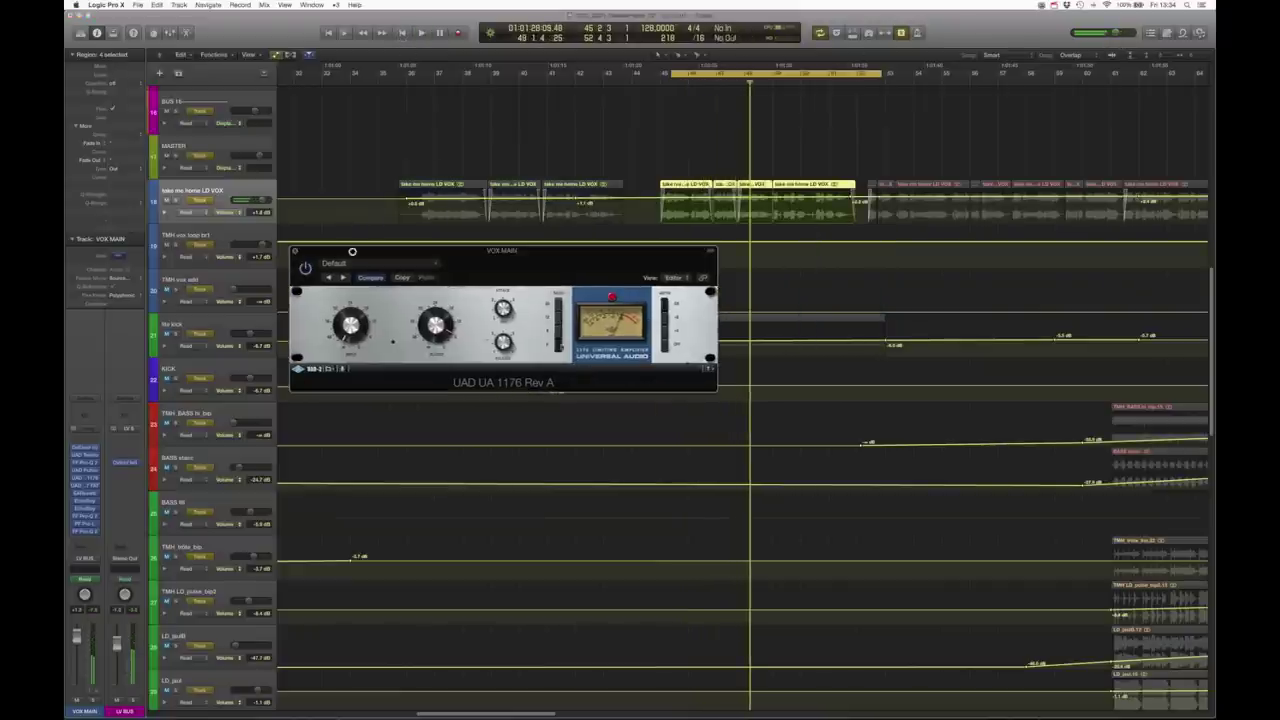
{"action": "left_click_drag", "start_coordinate": [542, 255], "coordinate": [609, 326]}
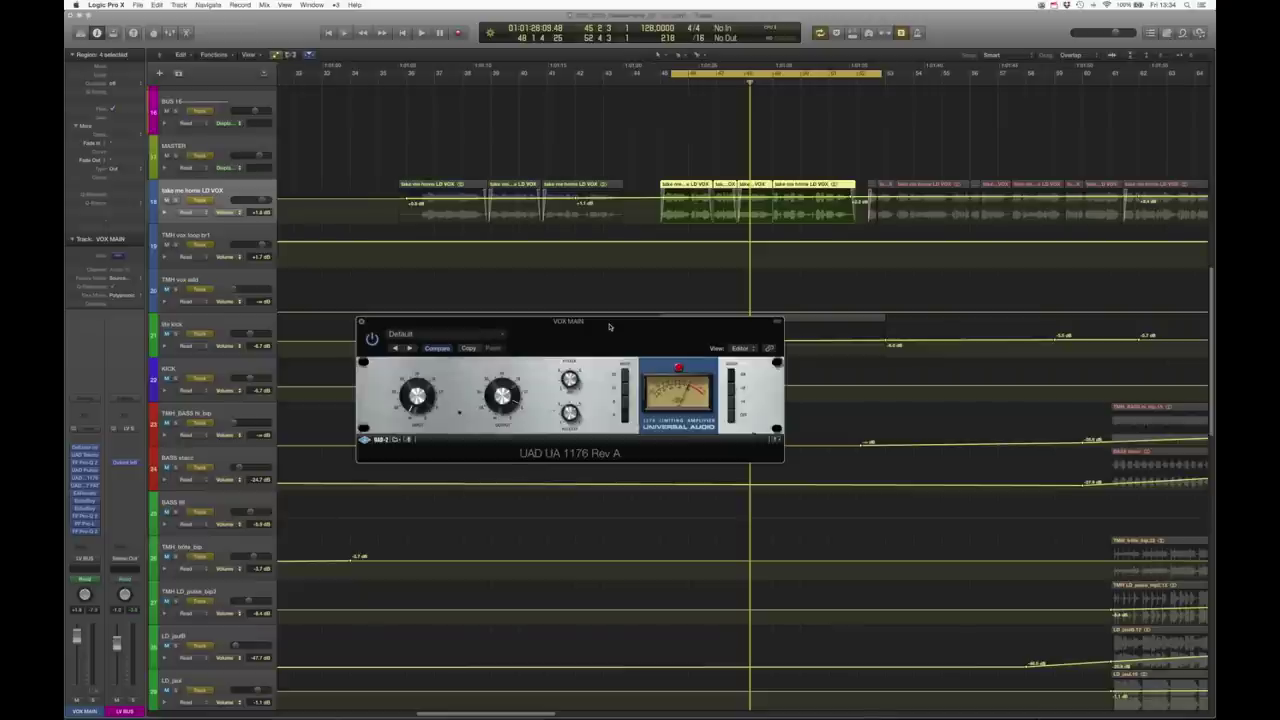
{"action": "left_click", "coordinate": [362, 324]}
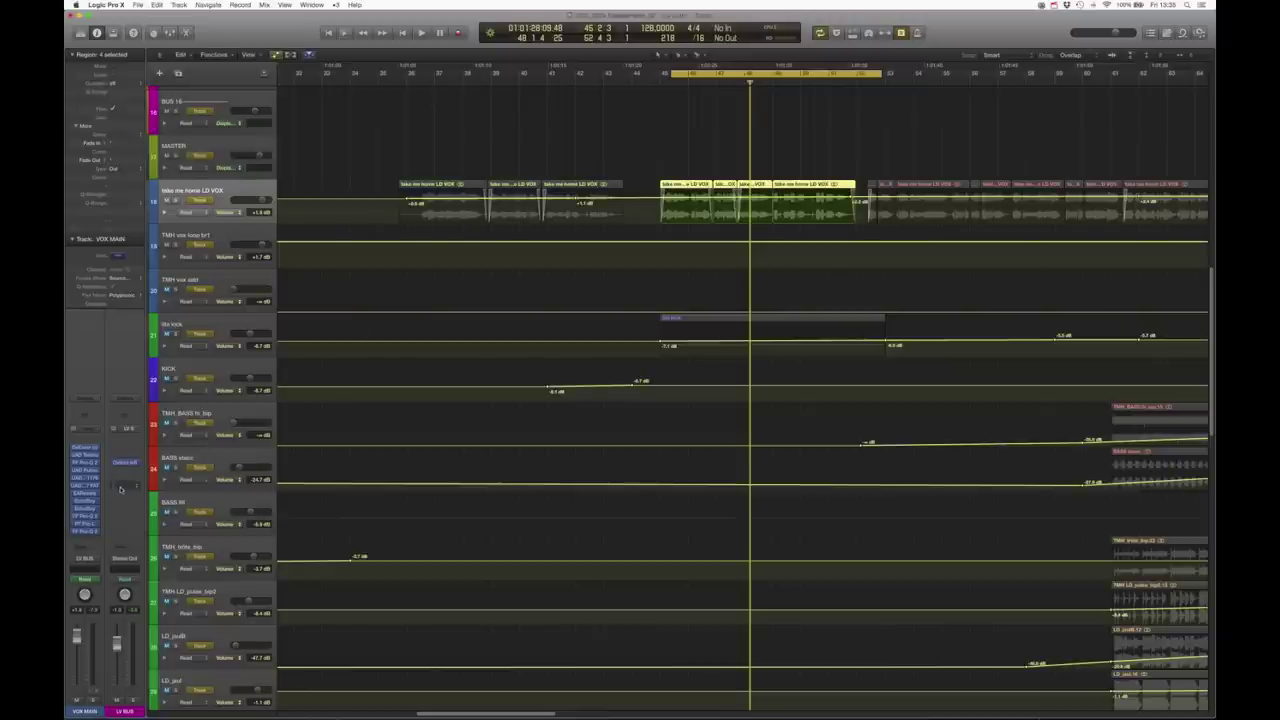
Open the EL7 Fatso Jr and EAReverb, and loop the final 'take me home' vocal regions
{"action": "left_click", "coordinate": [85, 485]}
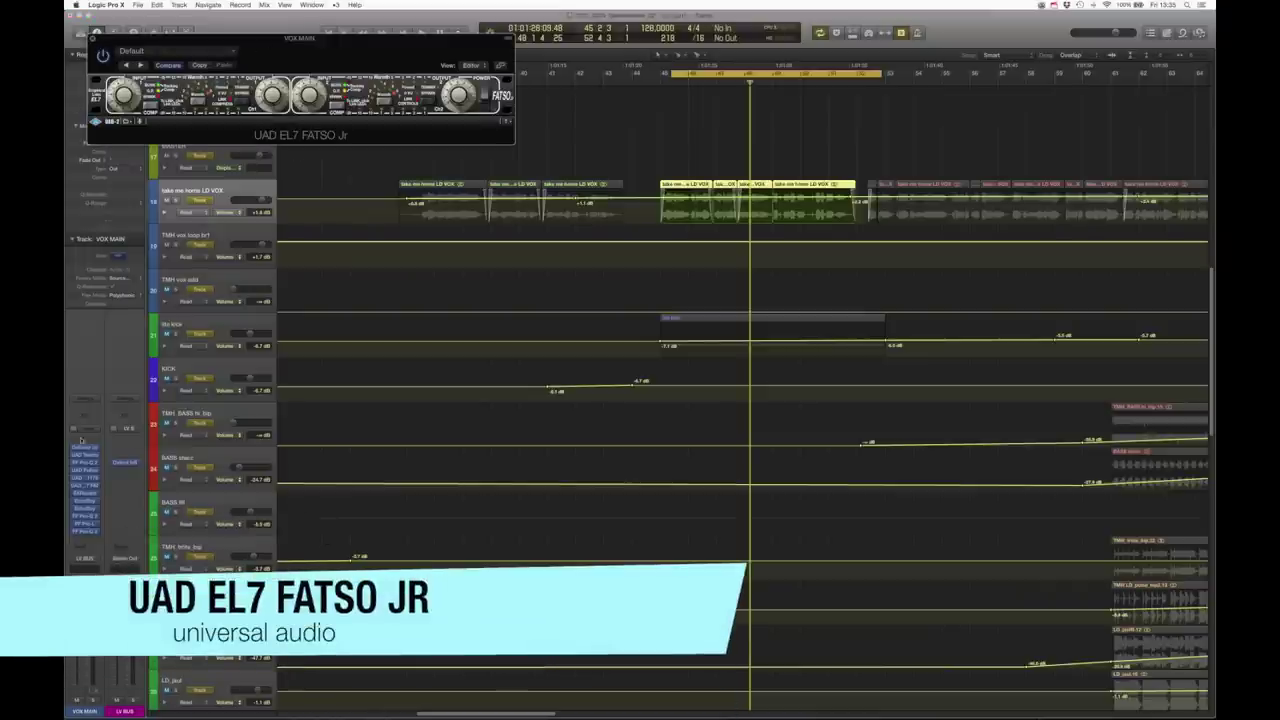
{"action": "left_click", "coordinate": [87, 495]}
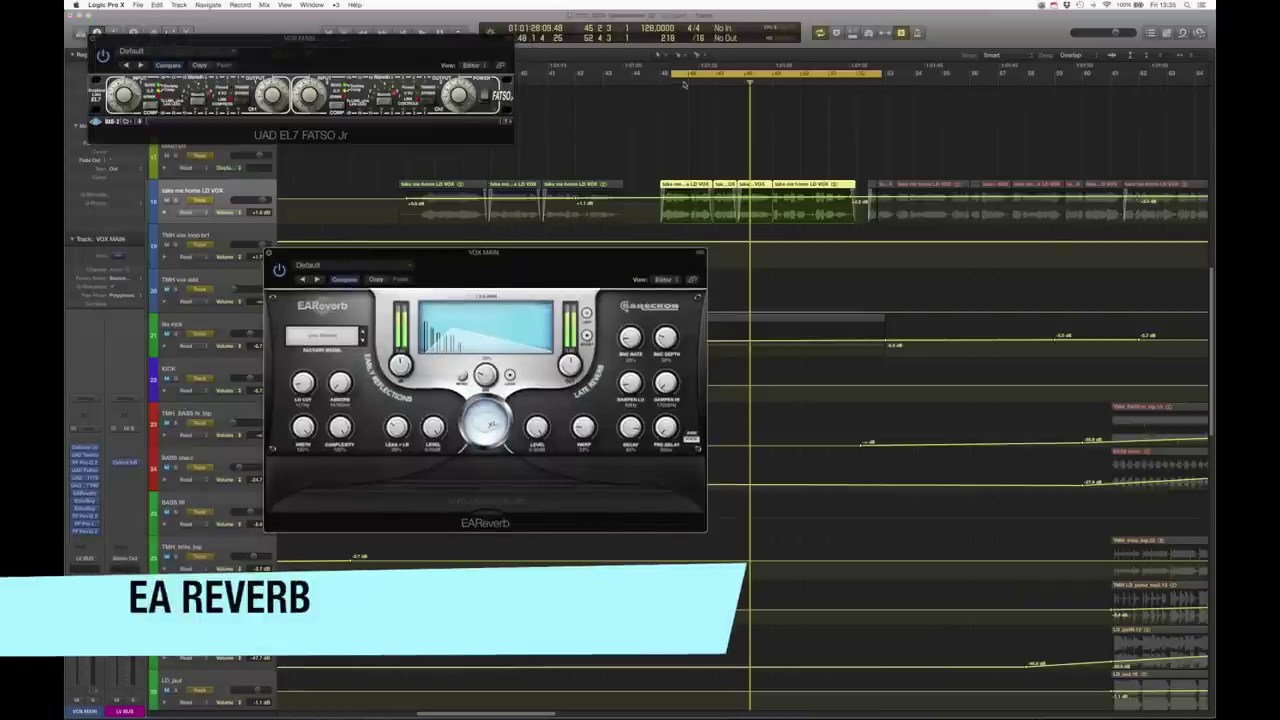
{"action": "left_click_drag", "start_coordinate": [684, 84], "coordinate": [892, 80]}
{"action": "left_click_drag", "start_coordinate": [878, 165], "coordinate": [1129, 234]}
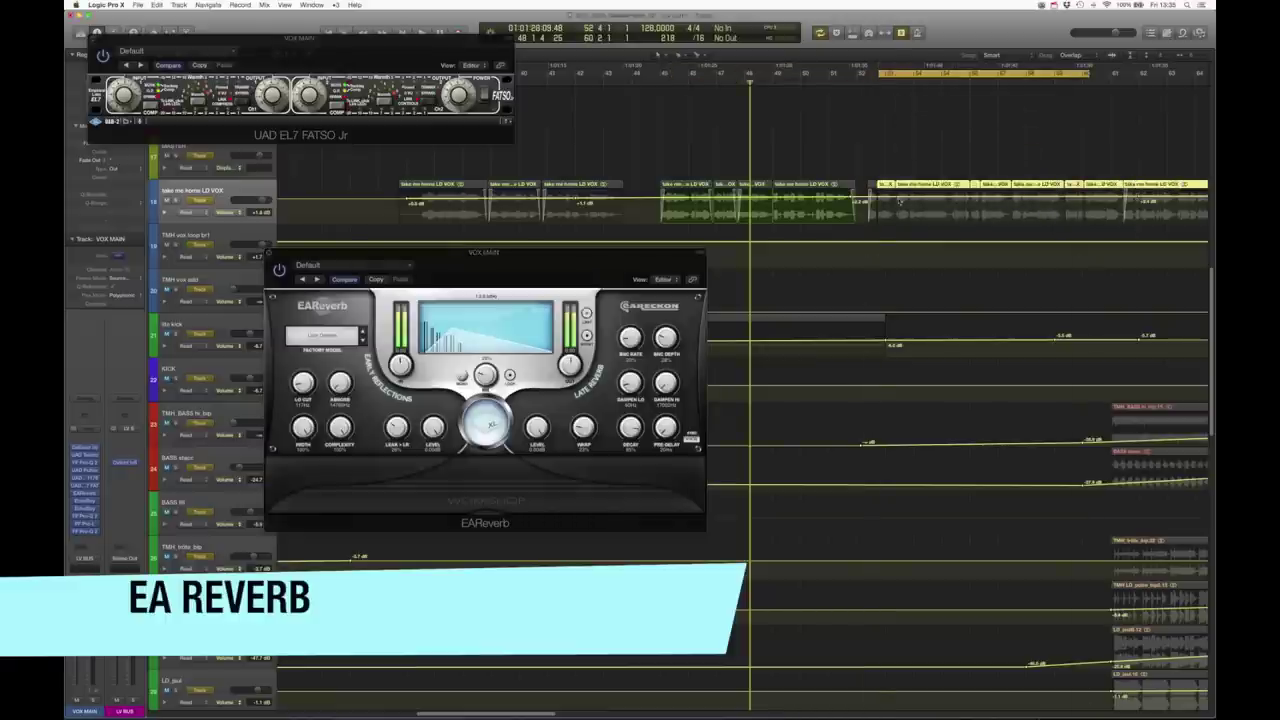
{"action": "key", "text": "space"}
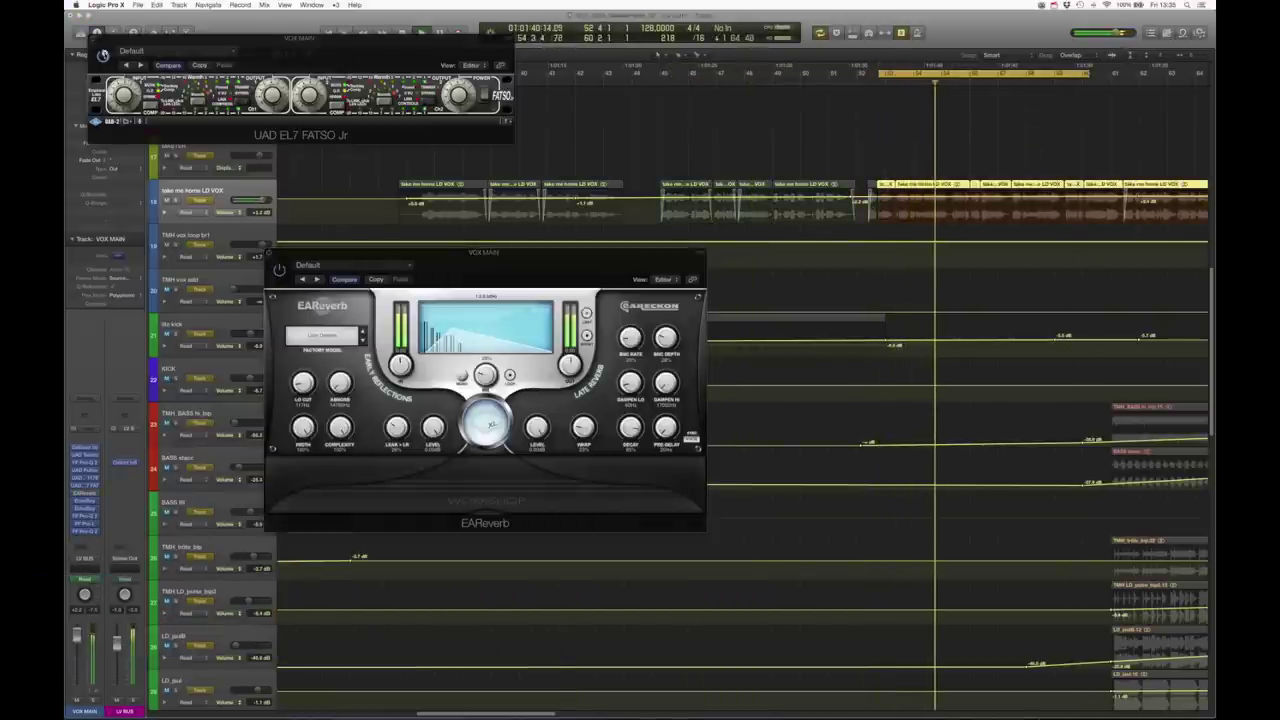
Bypass the Fatso Jr to compare, then close the EAReverb and Fatso Jr windows
{"action": "left_click", "coordinate": [102, 55]}
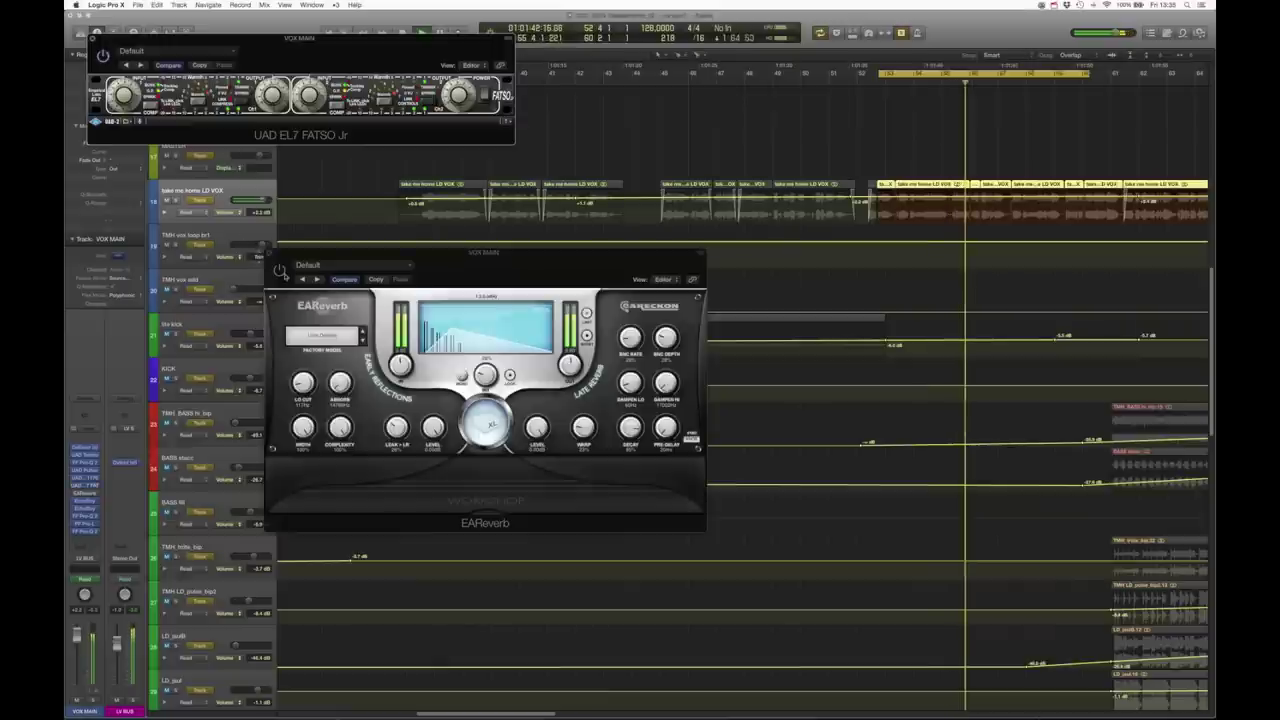
{"action": "left_click", "coordinate": [269, 255]}
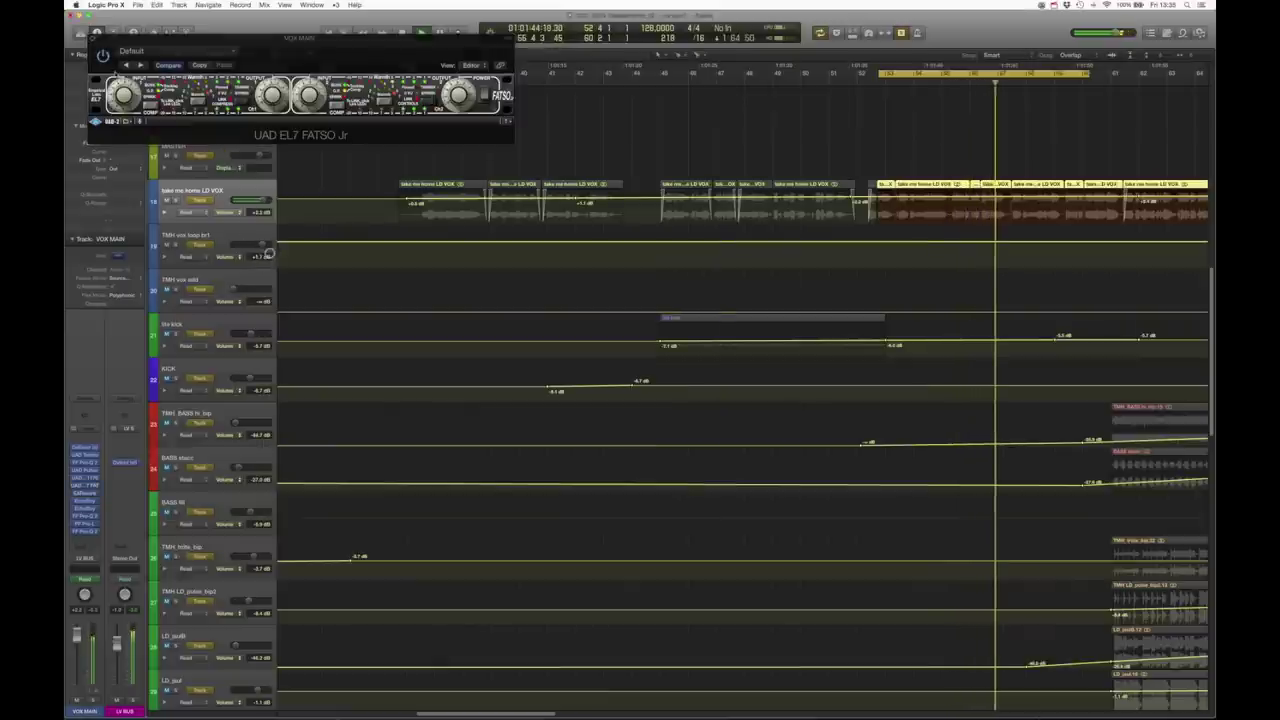
{"action": "left_click", "coordinate": [91, 38]}
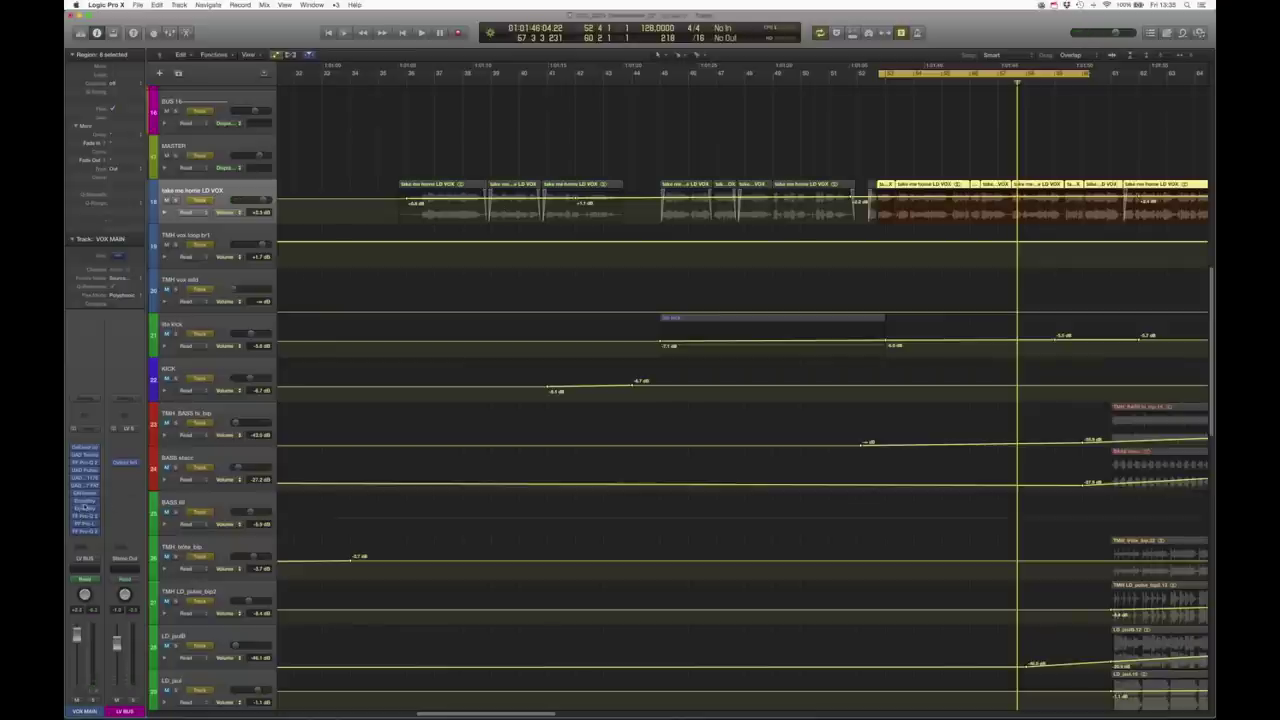
Audition VOX MAIN's two EchoBoy delays during loop playback, close both, and reopen Pro-Q 2
{"action": "left_click", "coordinate": [85, 505]}
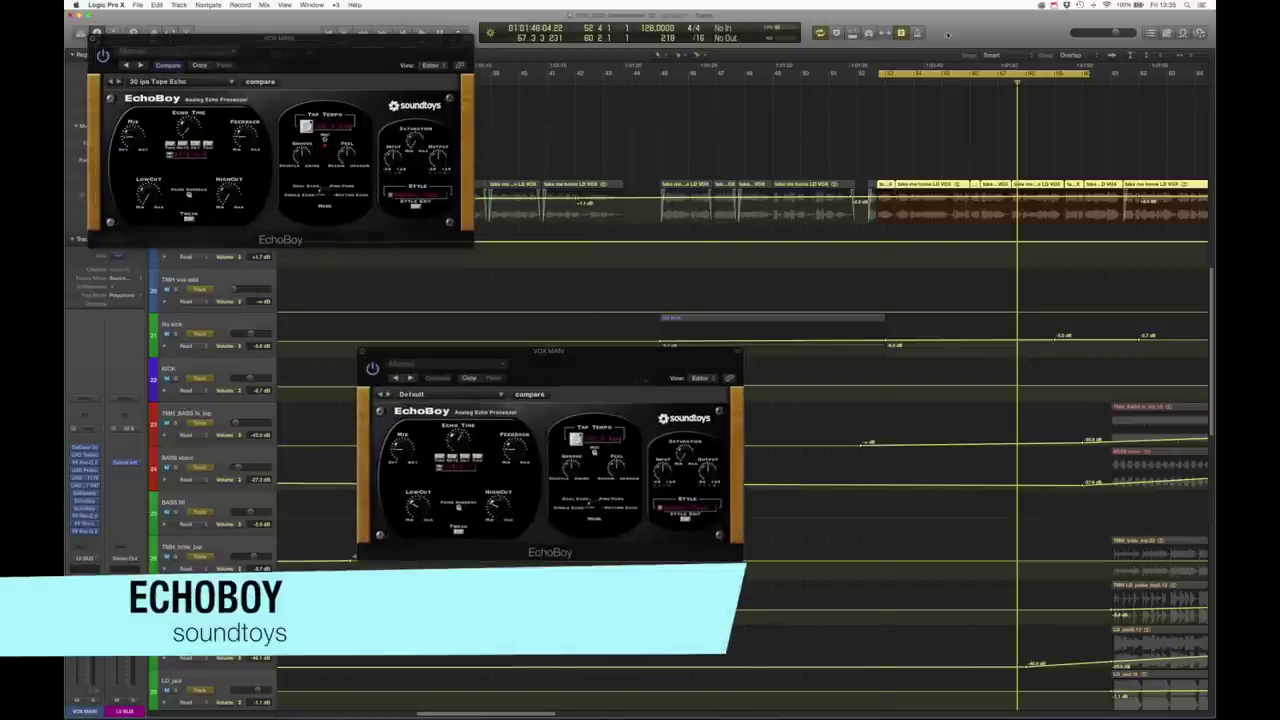
{"action": "key", "text": "space"}
{"action": "left_click_drag", "start_coordinate": [283, 40], "coordinate": [521, 105]}
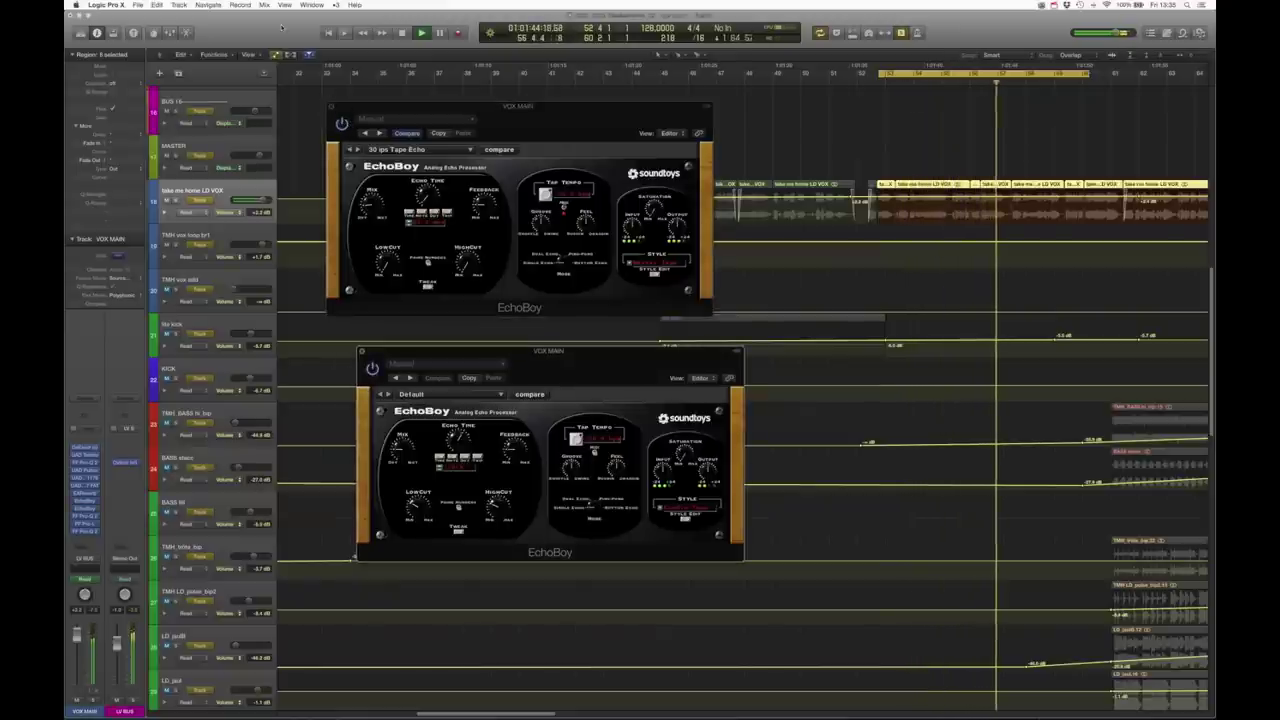
{"action": "left_click", "coordinate": [400, 33]}
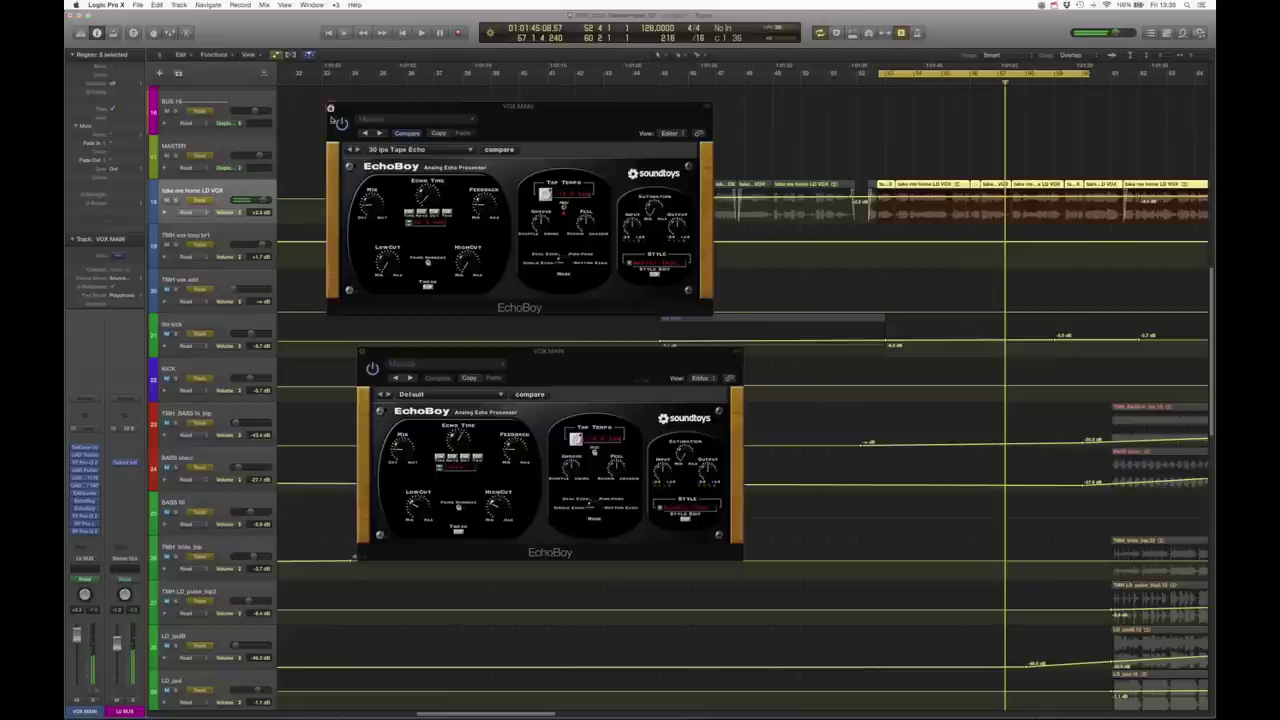
{"action": "left_click", "coordinate": [330, 107]}
{"action": "left_click", "coordinate": [360, 353]}
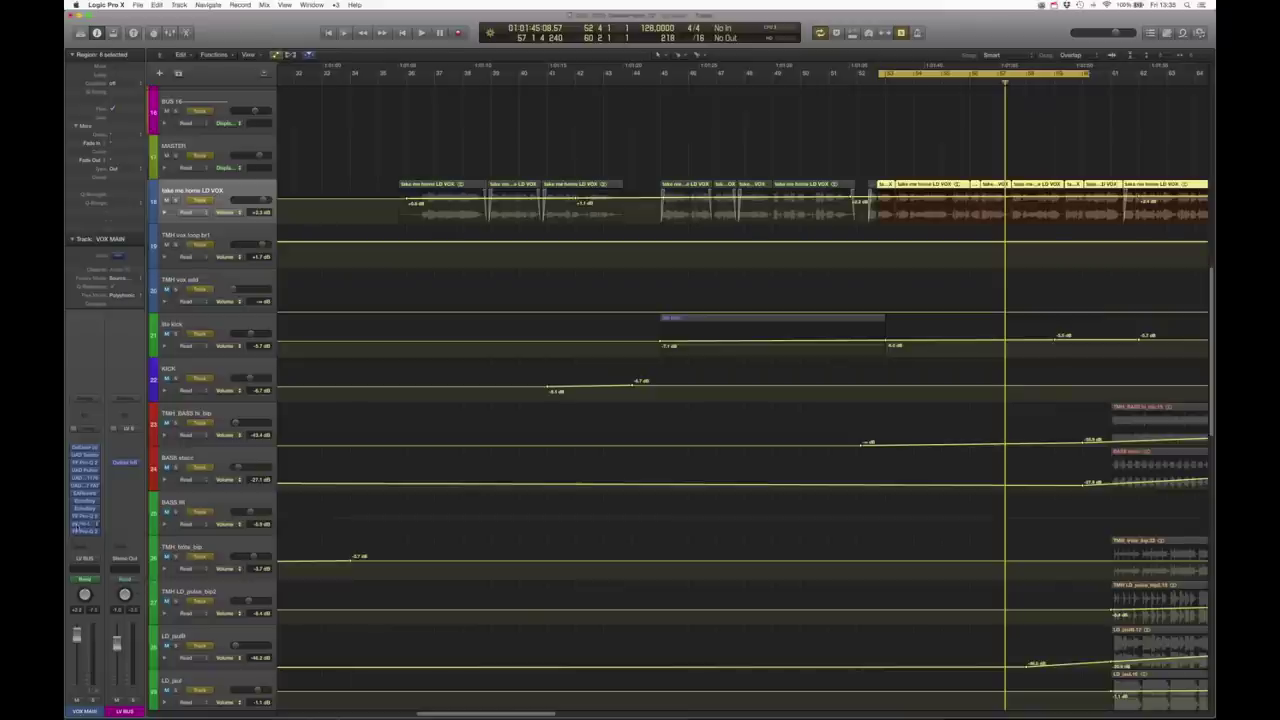
{"action": "left_click", "coordinate": [84, 515]}
Play only the take me home LD VOX region to hear the Pro-Q 2 EQ, then close it
{"action": "left_click_drag", "start_coordinate": [281, 33], "coordinate": [542, 58]}
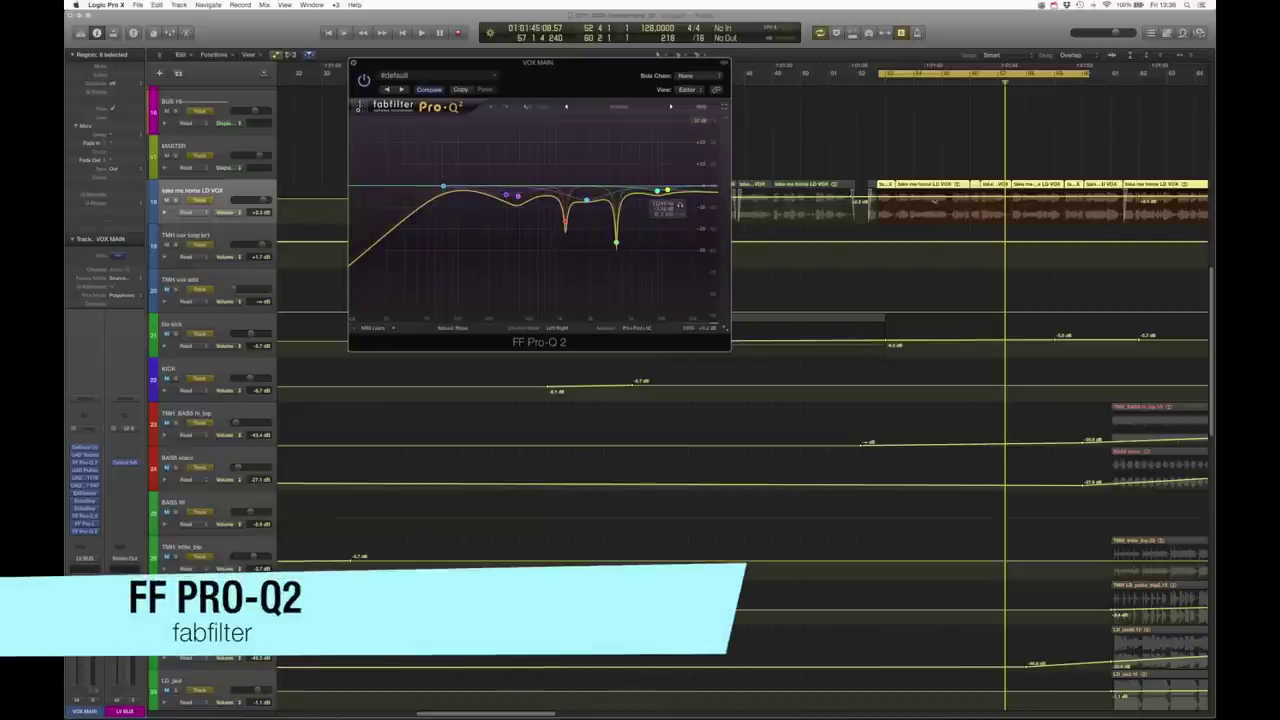
{"action": "left_click", "coordinate": [935, 195]}
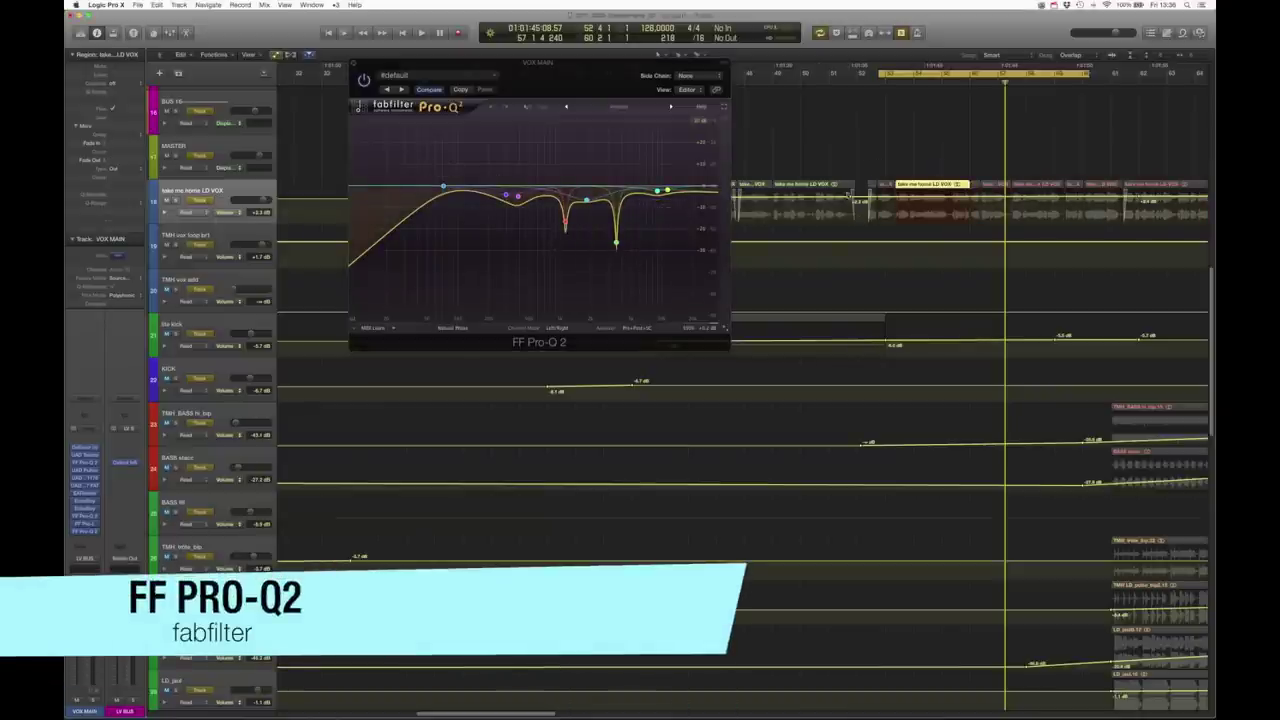
{"action": "key", "text": "space"}
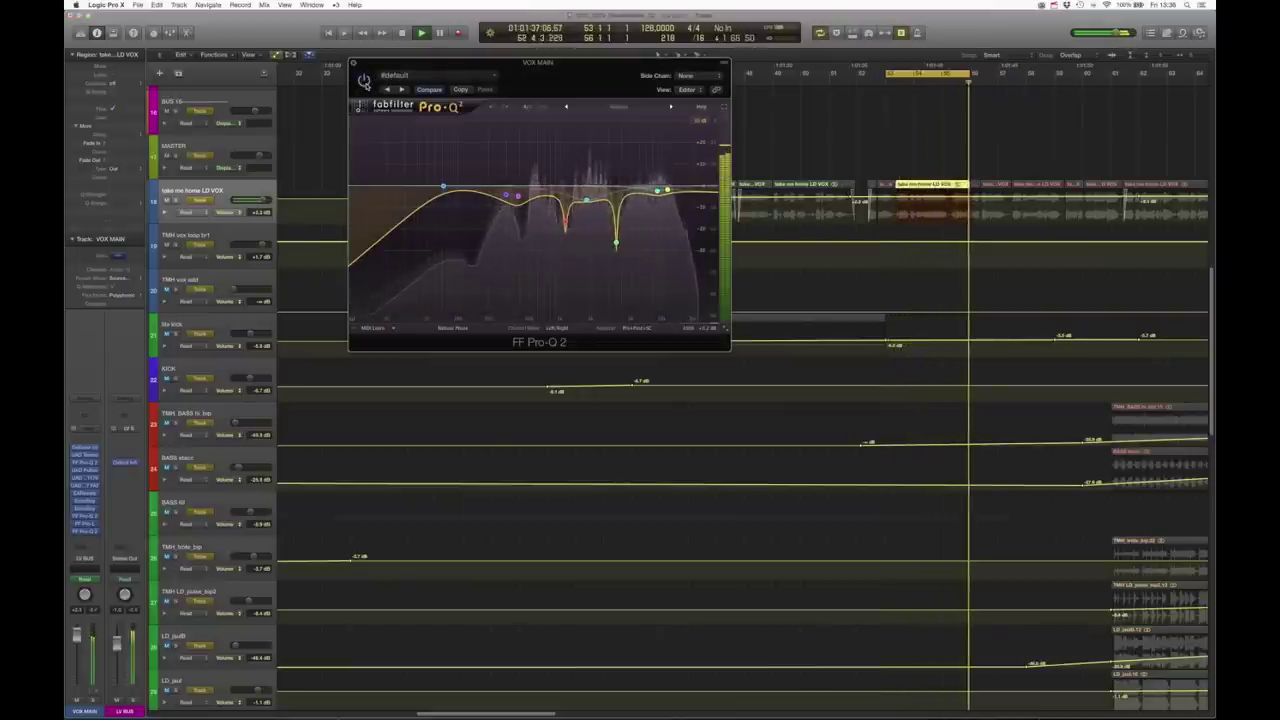
{"action": "left_click", "coordinate": [354, 63]}
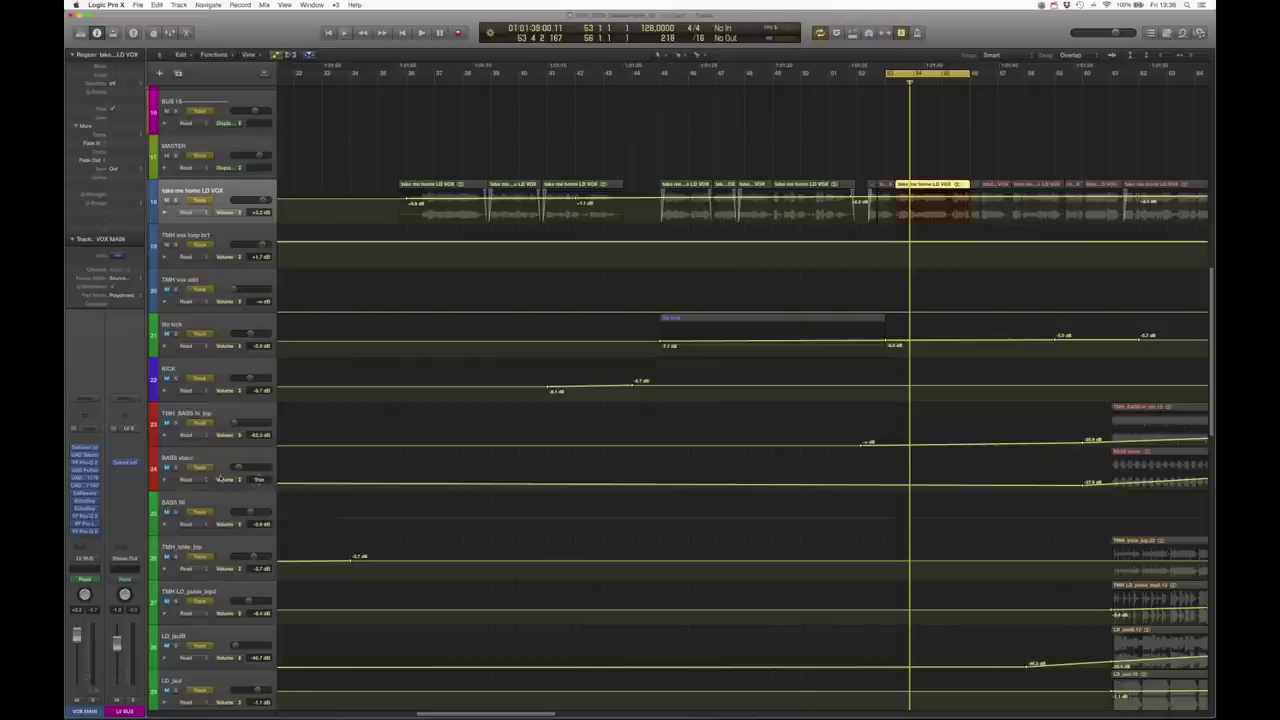
Inspect VOX MAIN's FF Pro-L limiter and second notch-cut Pro-Q 2, then close both windows
{"action": "left_click", "coordinate": [84, 523]}
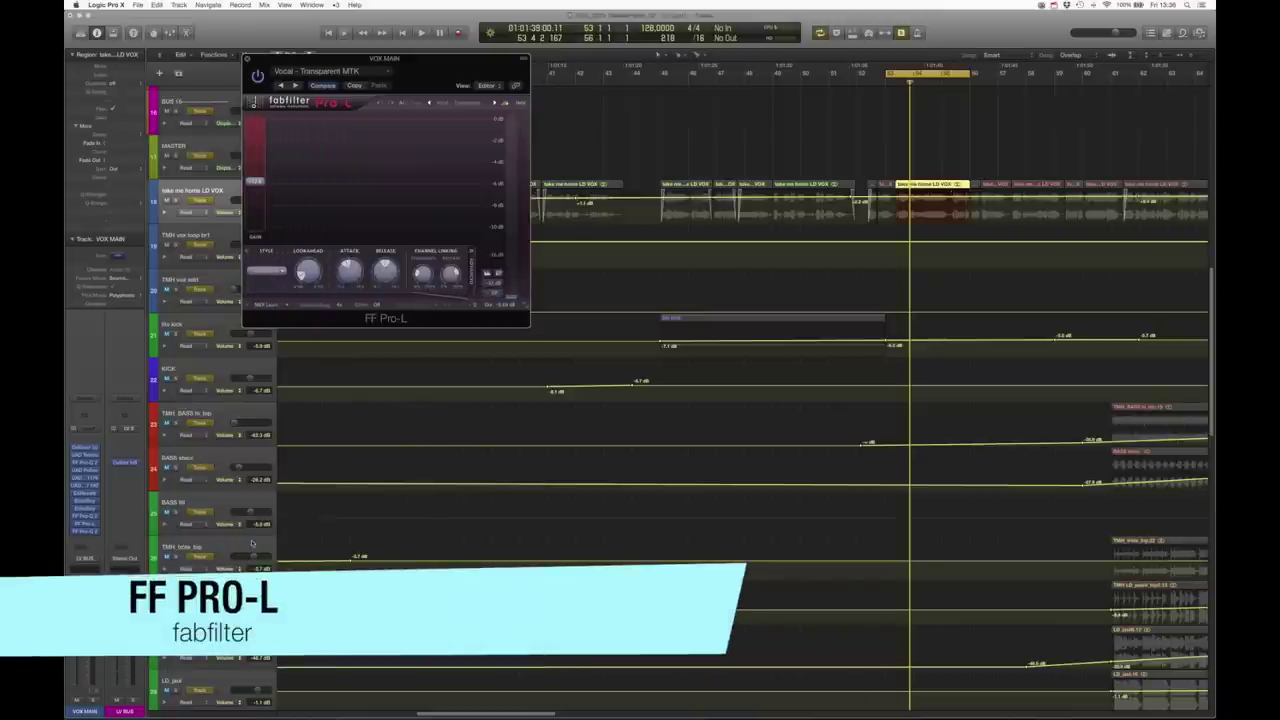
{"action": "left_click", "coordinate": [84, 531]}
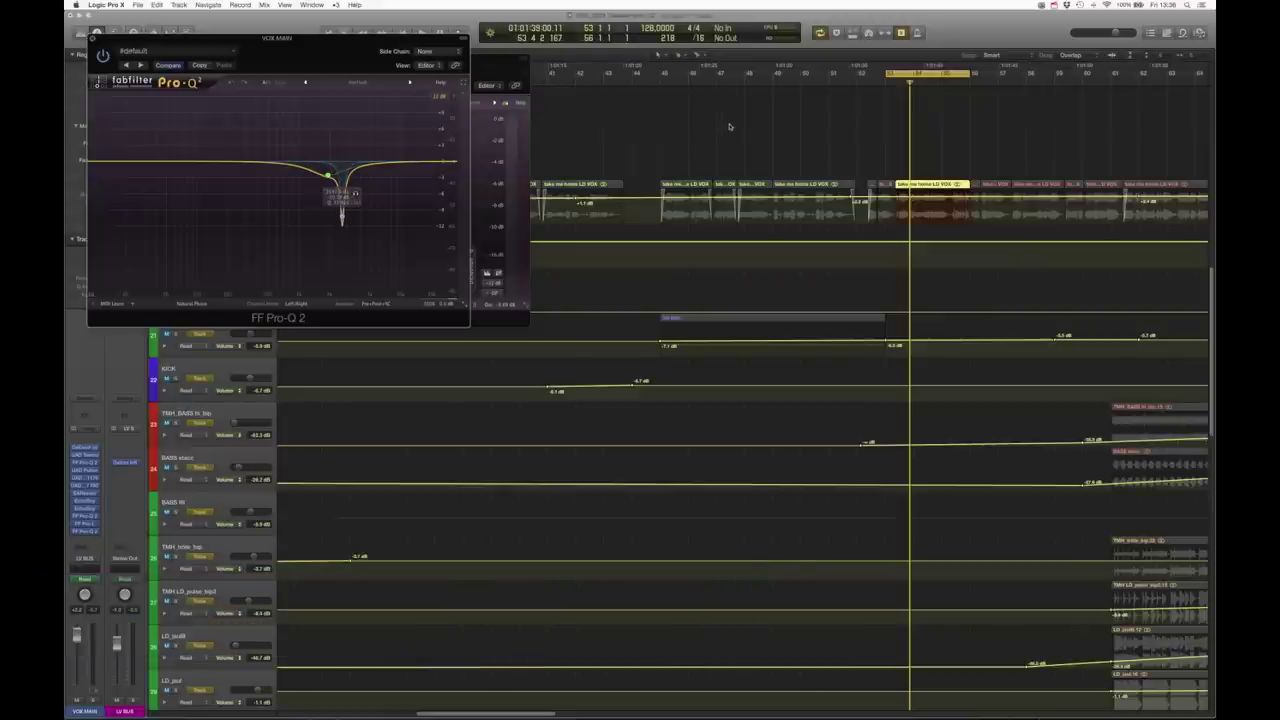
{"action": "left_click", "coordinate": [95, 38]}
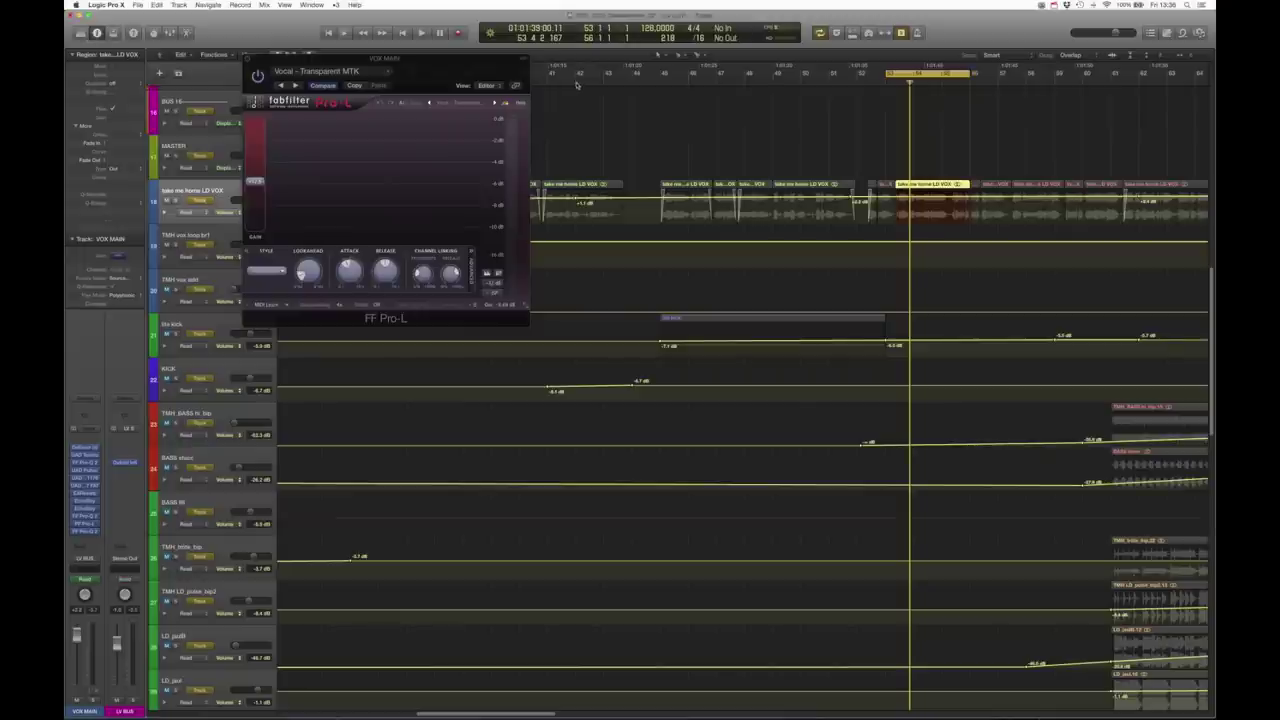
{"action": "left_click", "coordinate": [250, 61]}
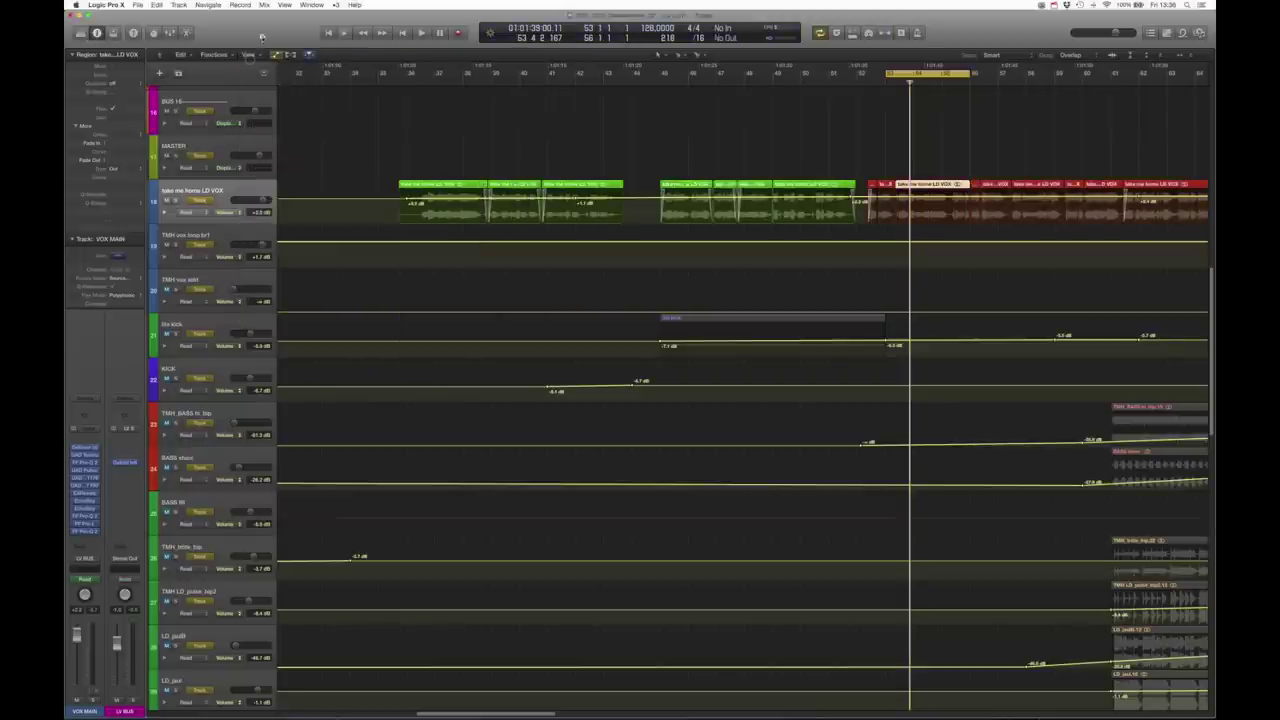
Zoom out to the whole arrangement, start playback, and drag the cycle end out to bar 58
{"action": "key", "text": "z"}
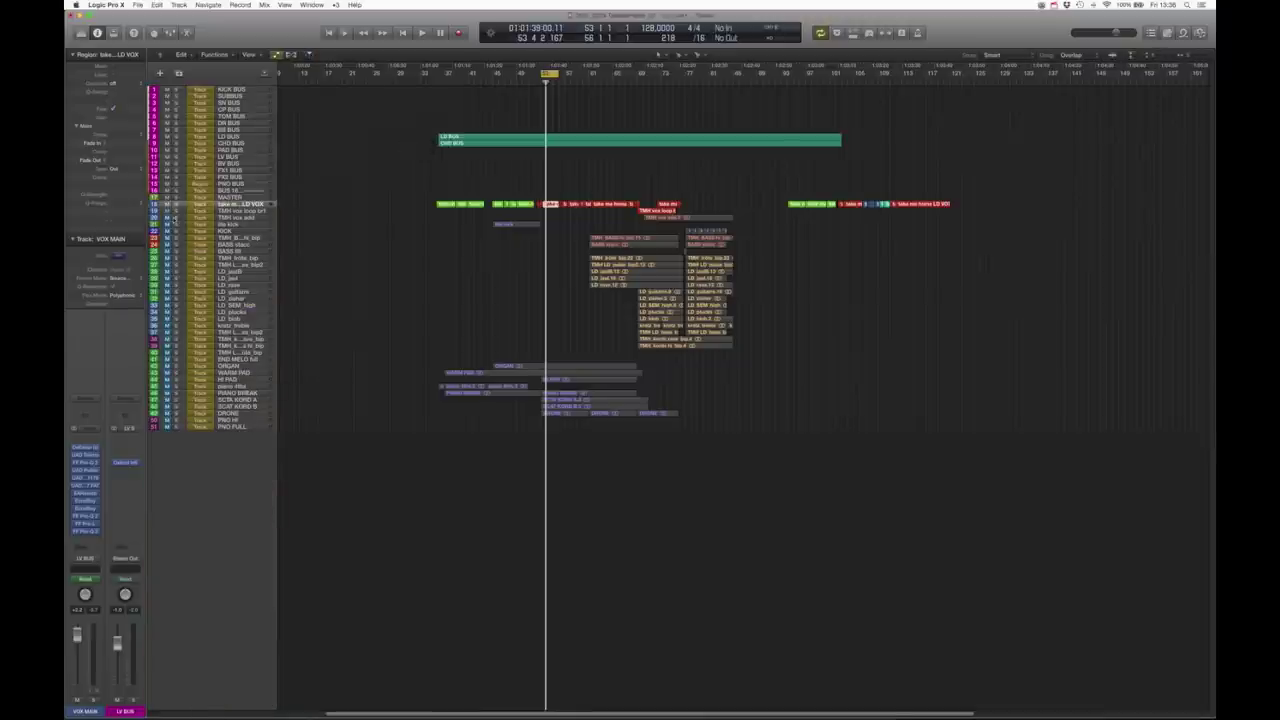
{"action": "key", "text": "space"}
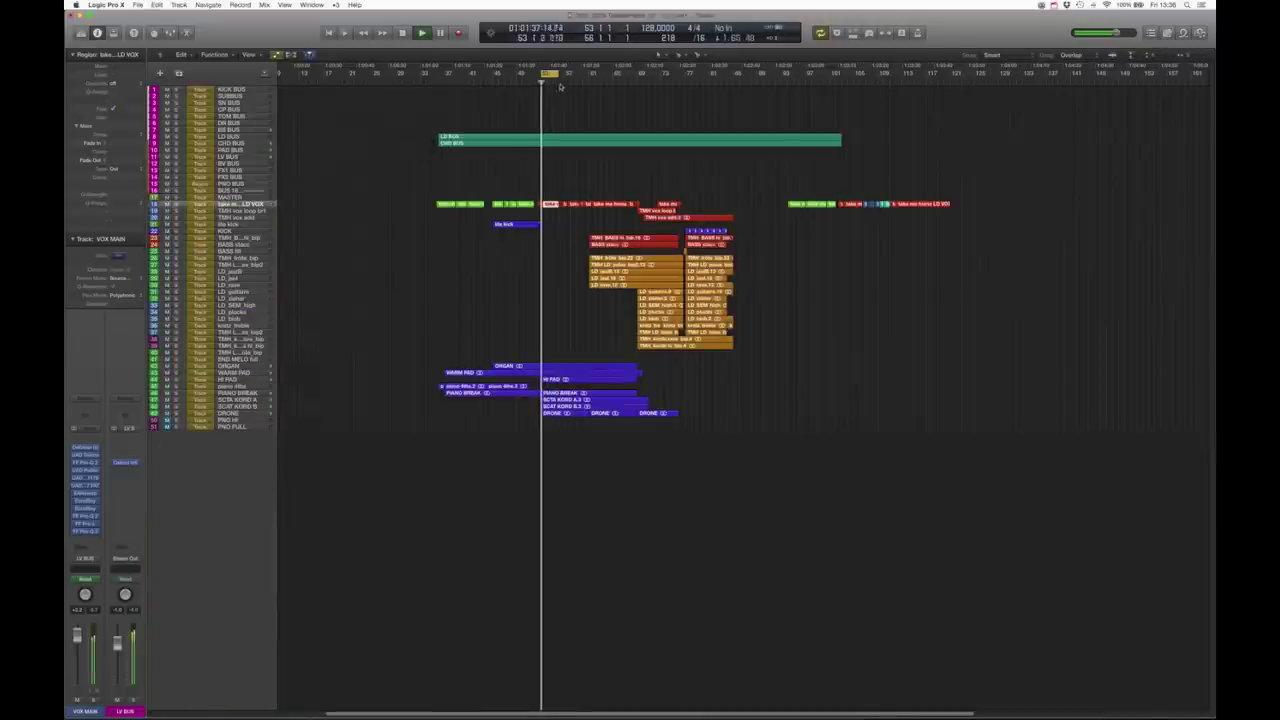
{"action": "left_click_drag", "start_coordinate": [556, 74], "coordinate": [570, 79]}
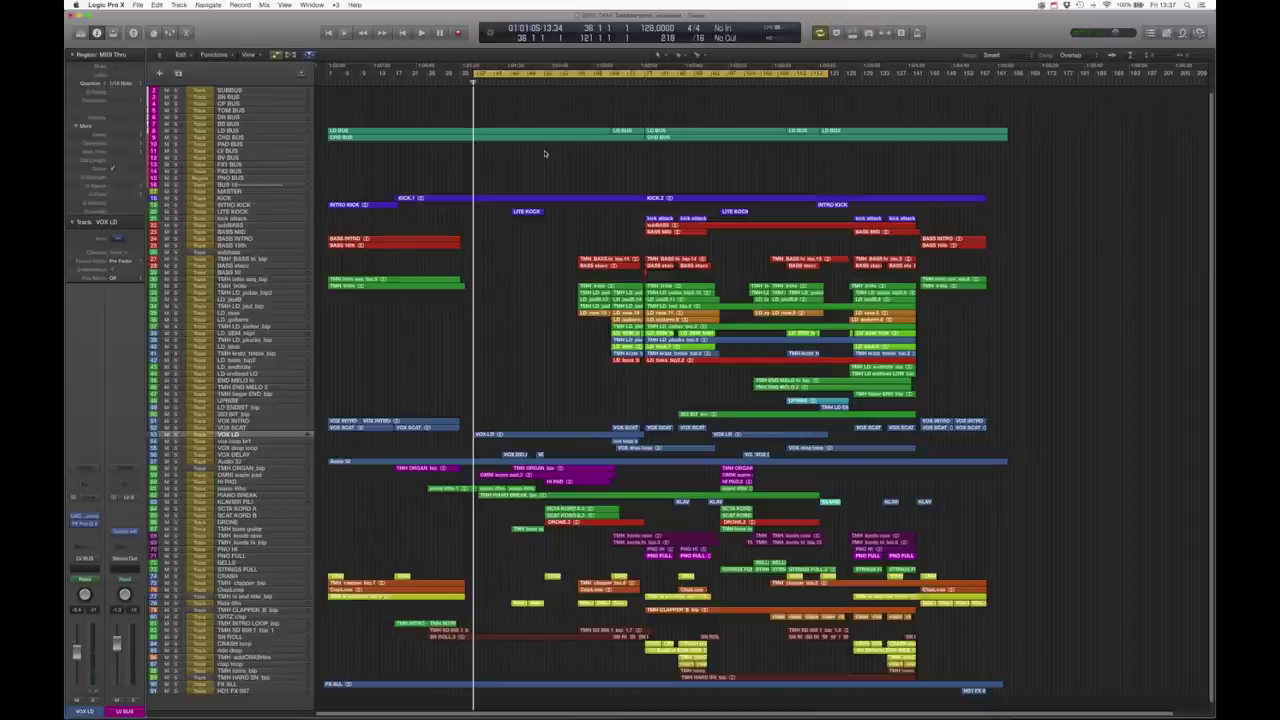
Zoom in on the VOX LD track, select both its regions, and start playback
{"action": "key", "text": "super+Up"}
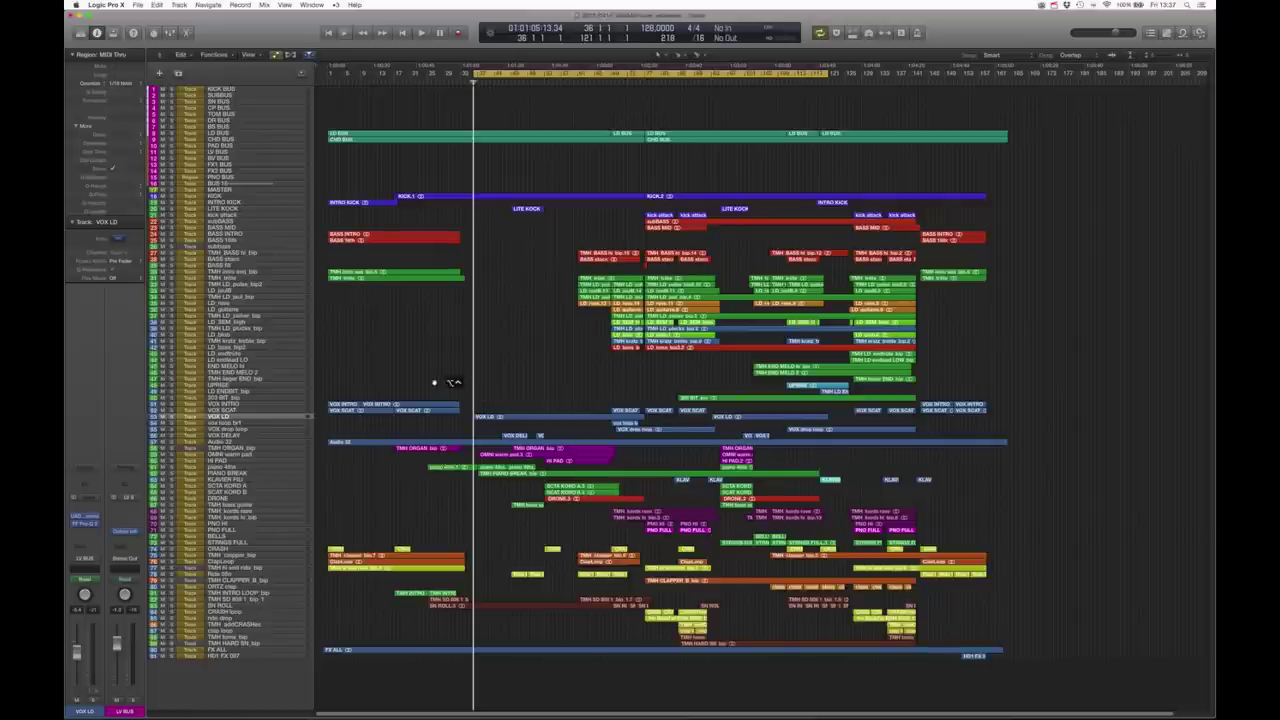
{"action": "key", "text": "z"}
{"action": "left_click", "coordinate": [244, 316]}
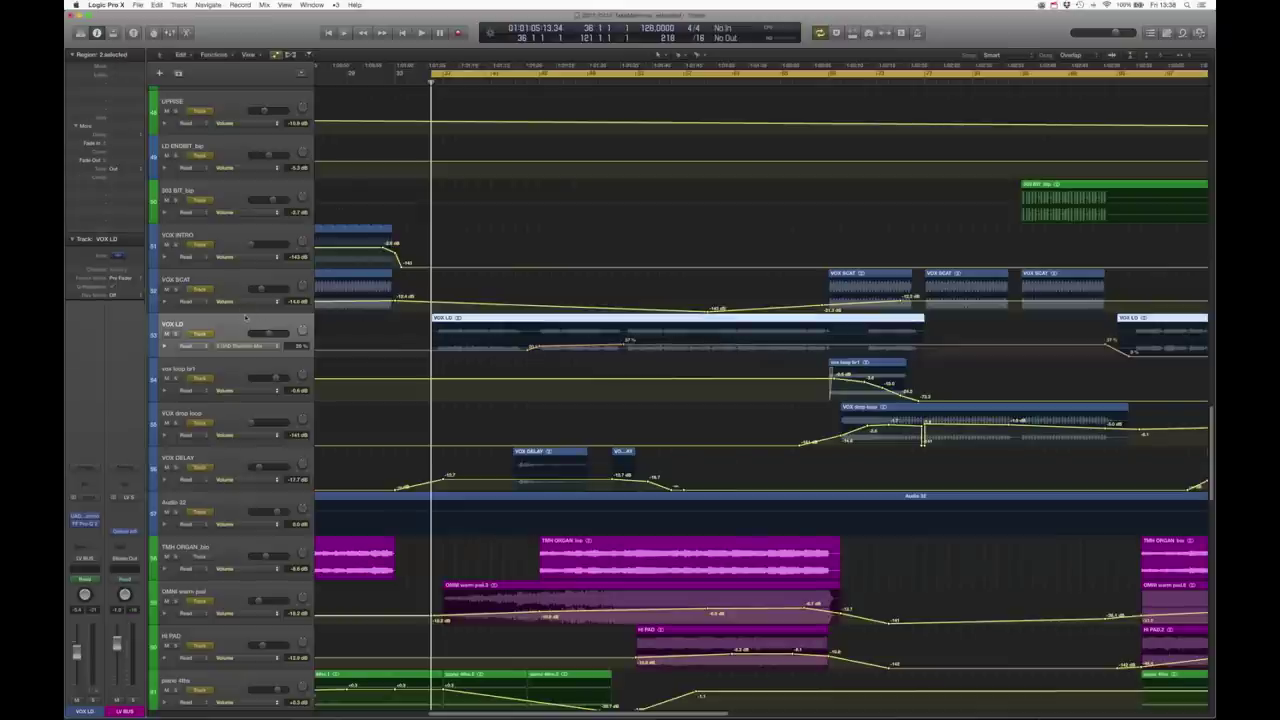
{"action": "key", "text": "space"}
Show more tracks and bars, enlarge VOX LD to display its volume automation, then stop
{"action": "key", "text": "super+Up"}
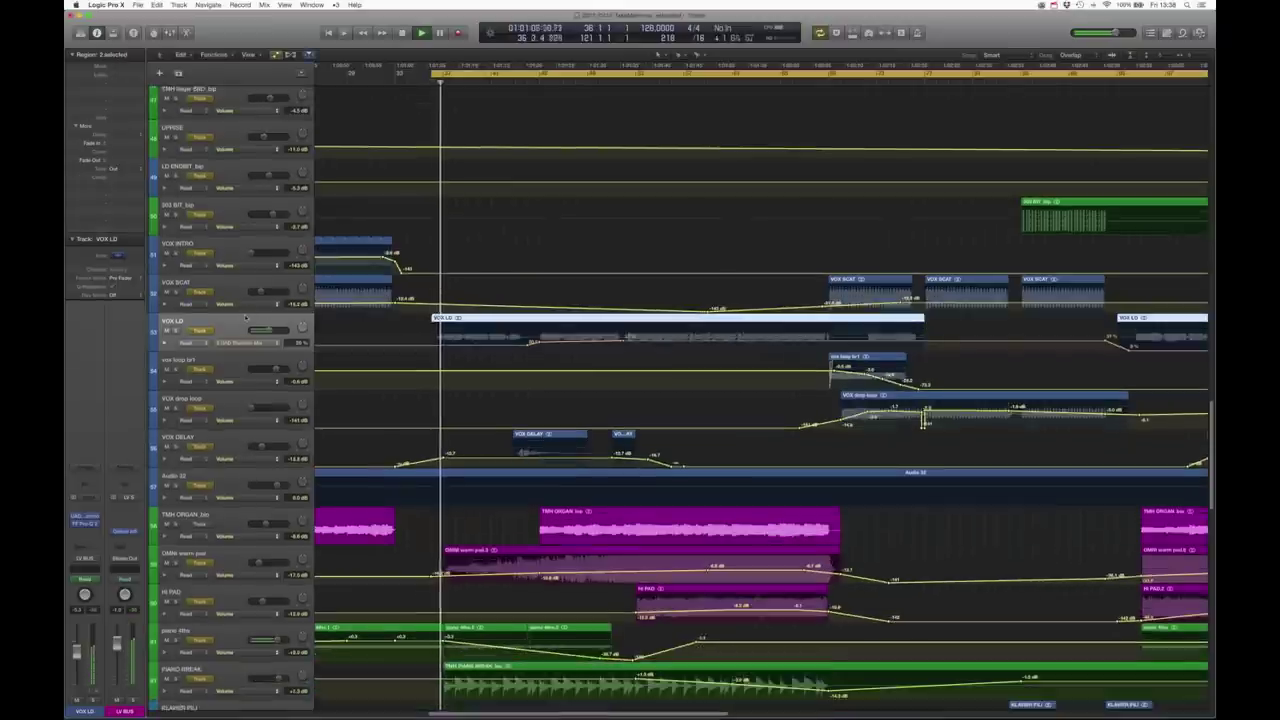
{"action": "key", "text": "super+Left"}
{"action": "key", "text": "super+Left"}
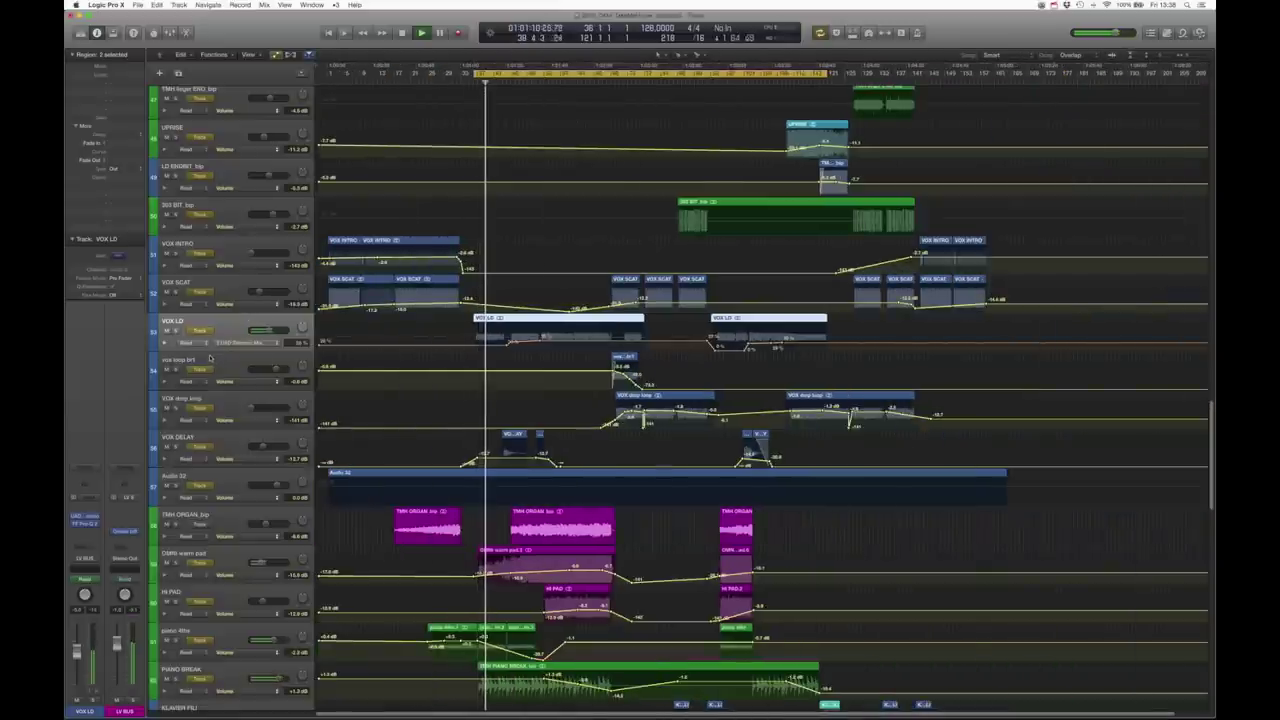
{"action": "key", "text": "ctrl+z"}
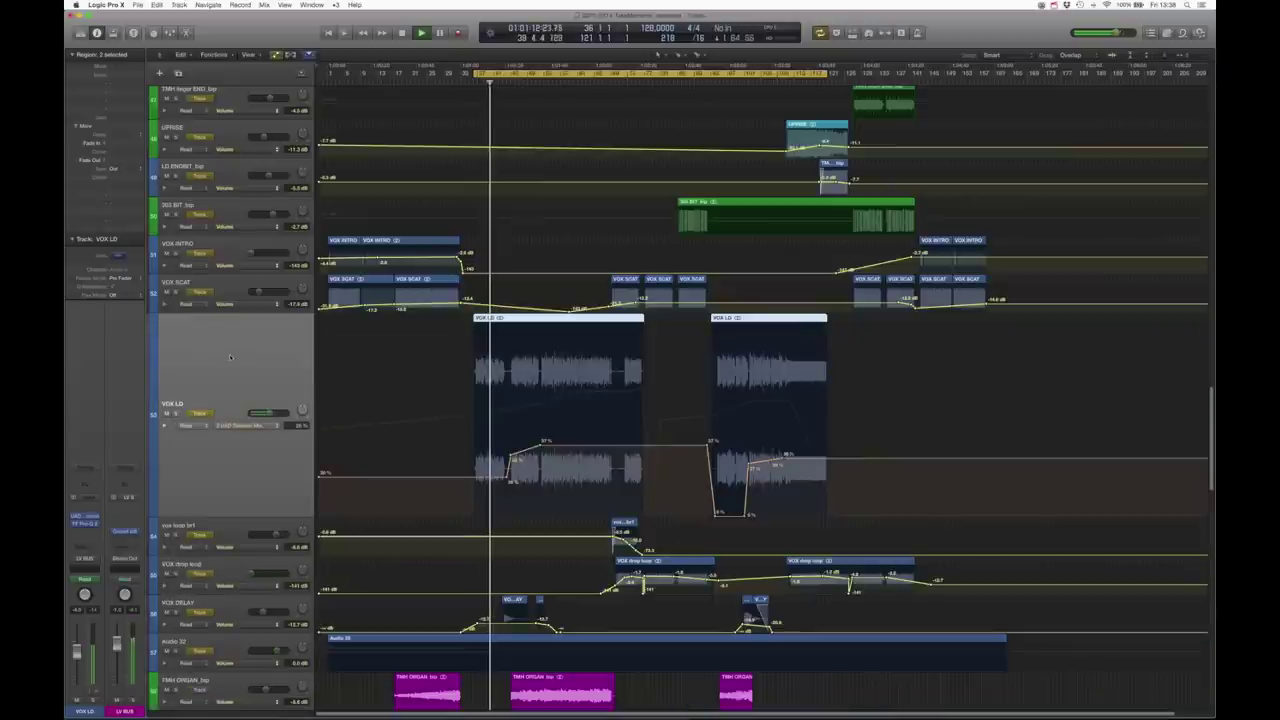
{"action": "key", "text": "space"}
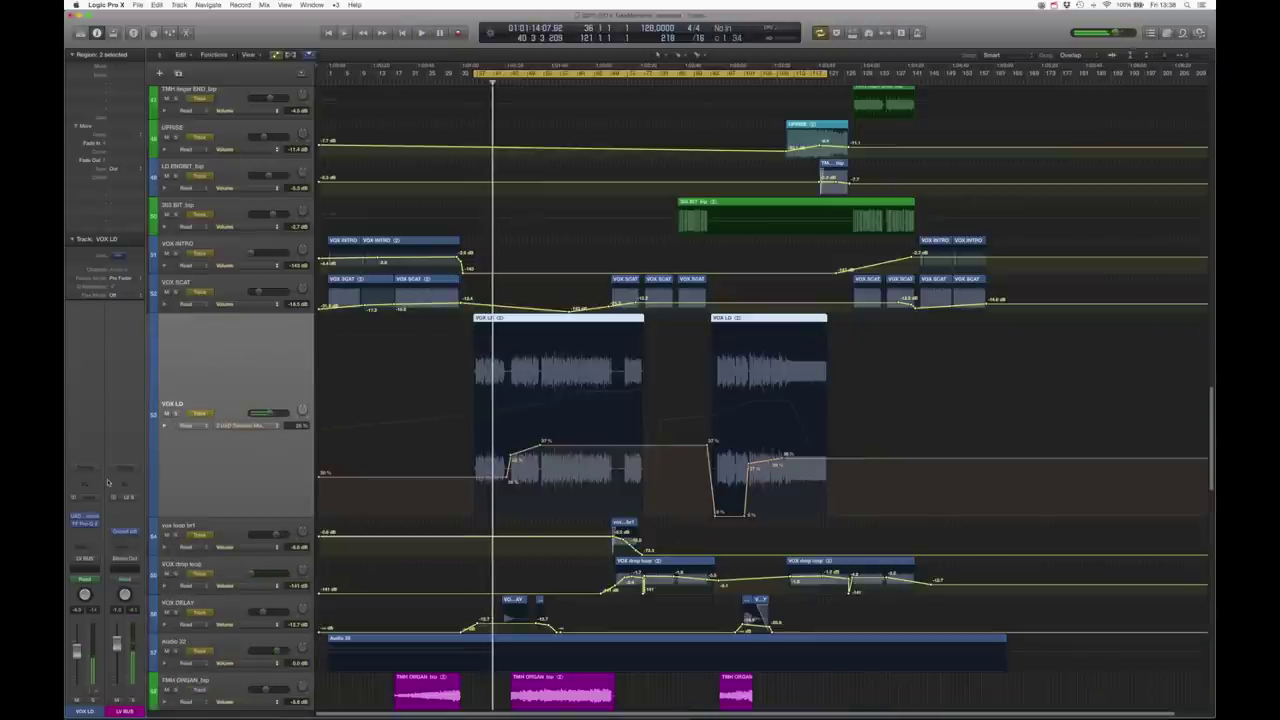
Review VOX LD's Culture Vulture with the TM-Parallel Pop Vocal preset, then close its window
{"action": "left_click", "coordinate": [85, 516]}
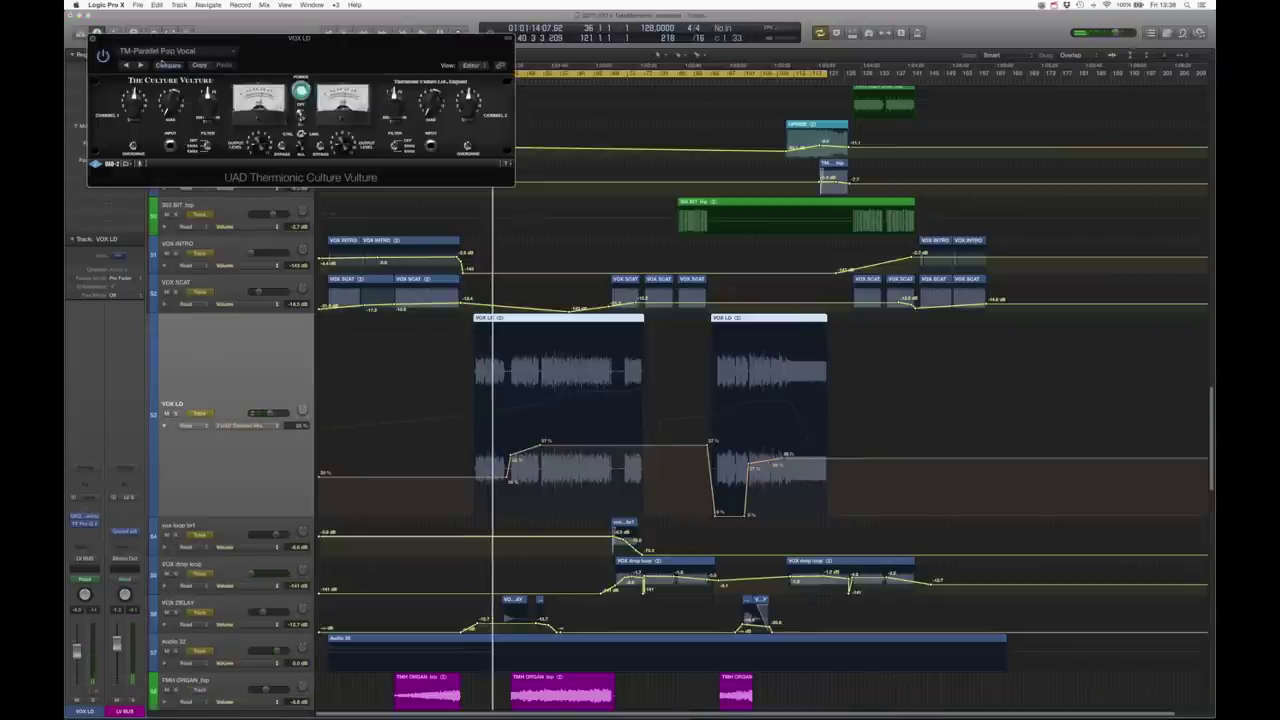
{"action": "left_click_drag", "start_coordinate": [236, 43], "coordinate": [240, 47]}
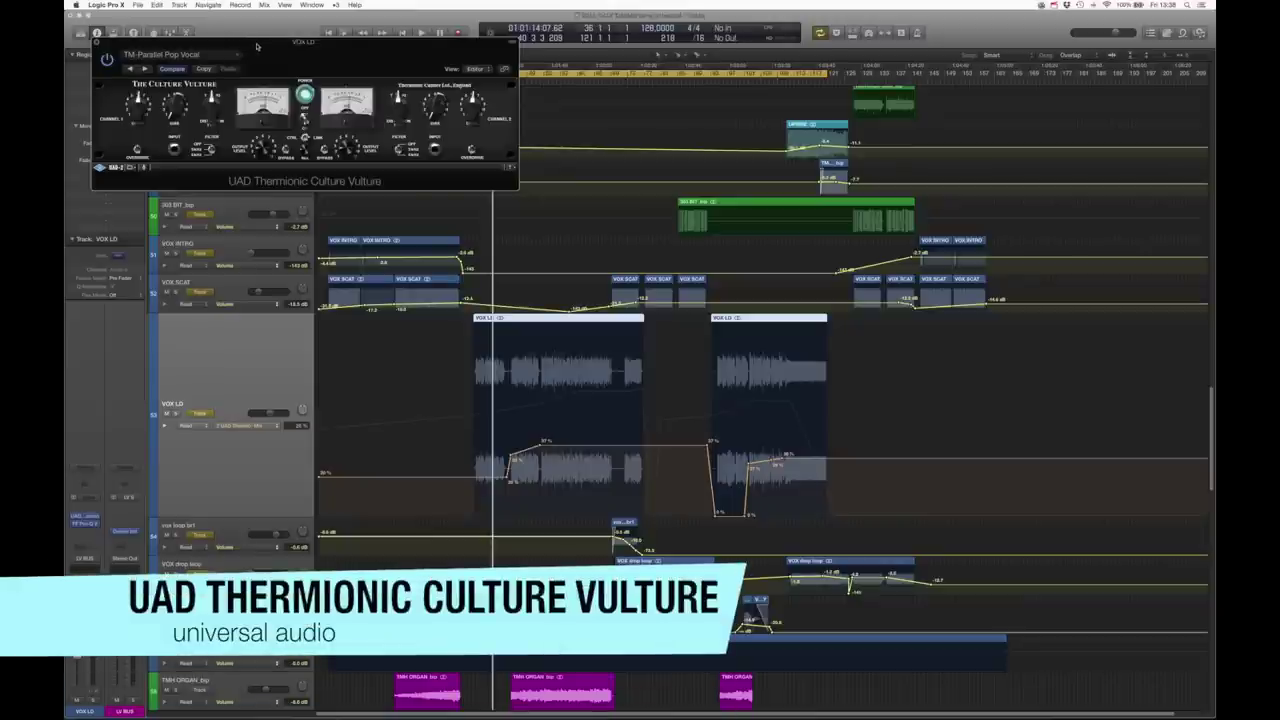
{"action": "left_click_drag", "start_coordinate": [256, 45], "coordinate": [264, 67]}
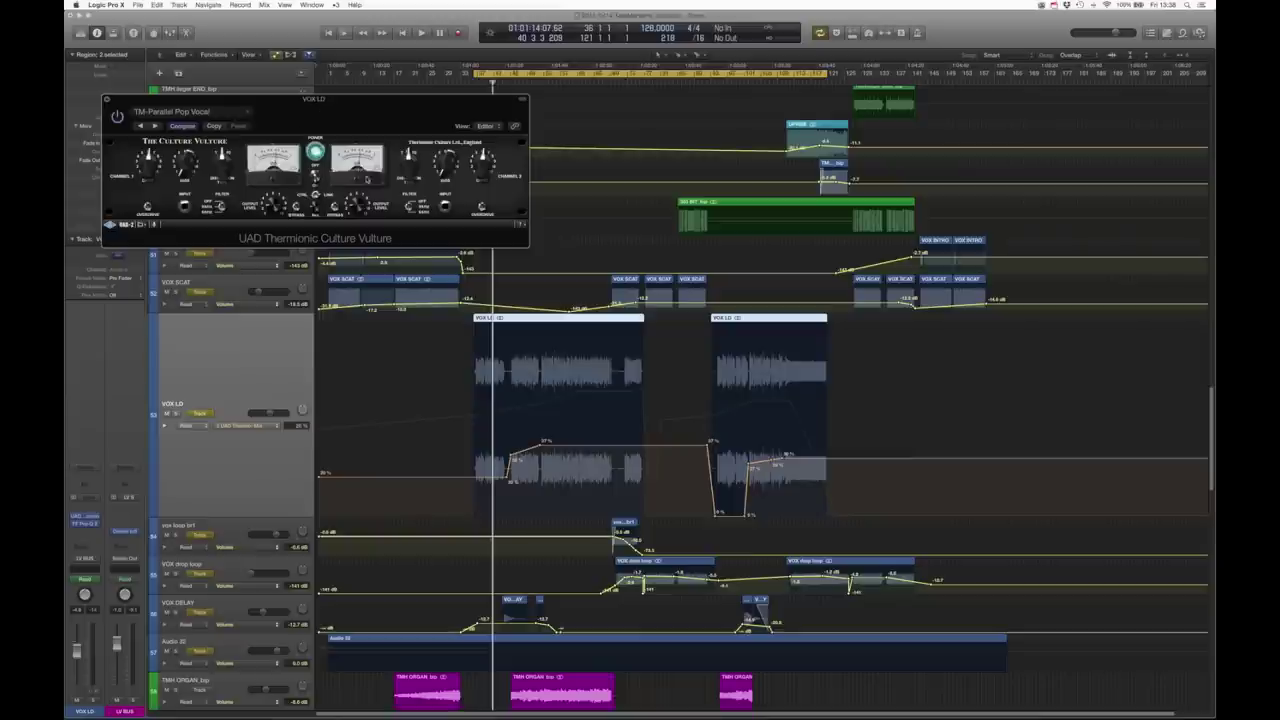
{"action": "left_click_drag", "start_coordinate": [258, 106], "coordinate": [608, 115]}
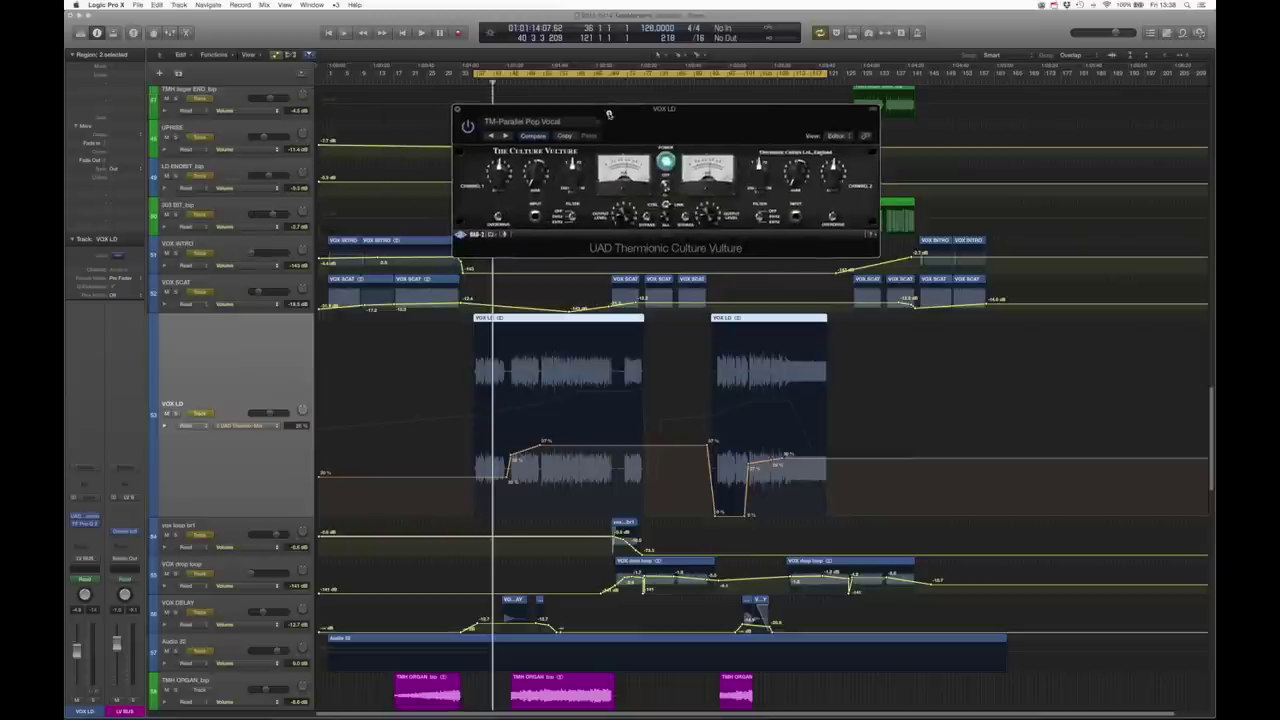
{"action": "left_click", "coordinate": [457, 111]}
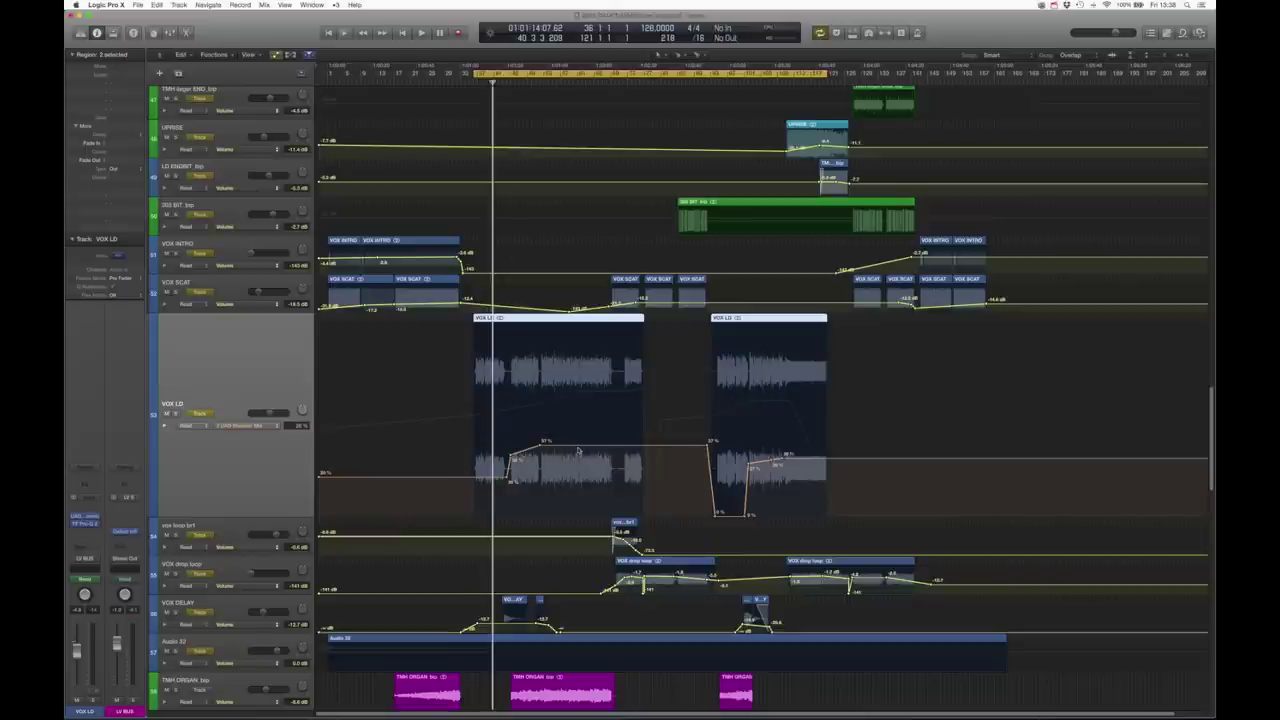
Place the playhead just past bar 40 and play the VOX LD section to about bar 56
{"action": "left_click", "coordinate": [538, 84]}
{"action": "key", "text": "space"}
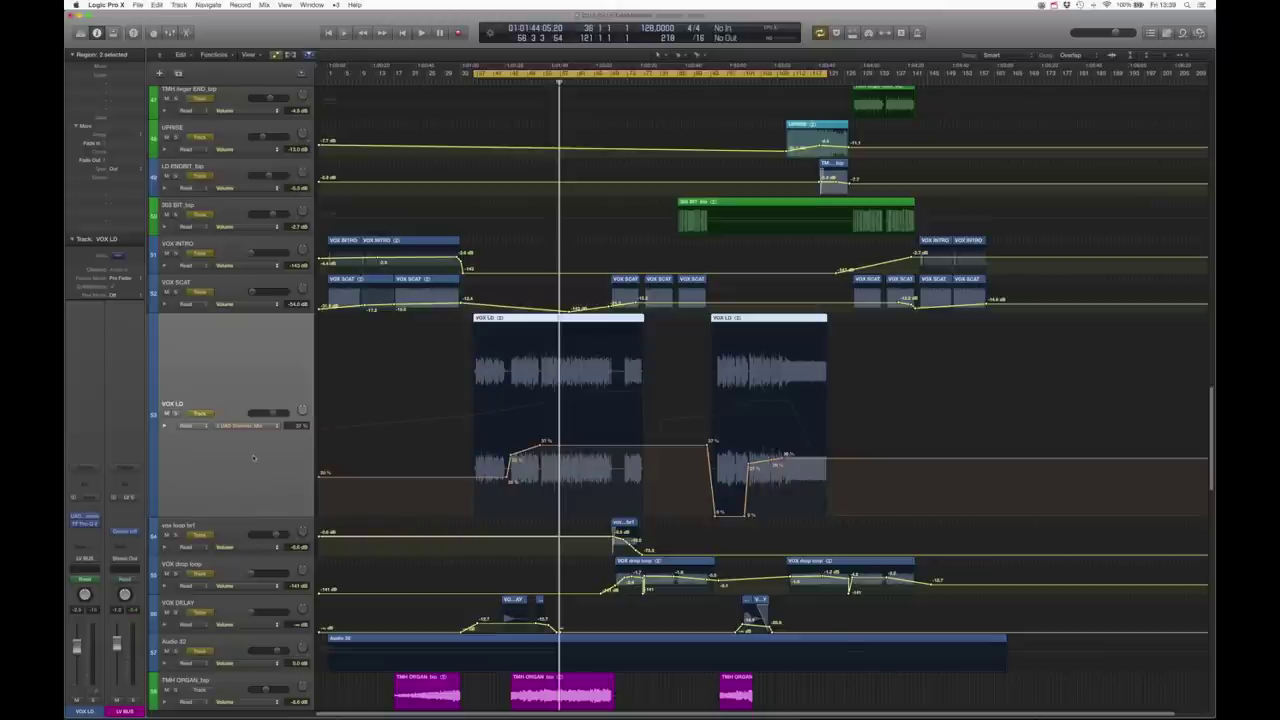
Check VOX LD's band-limiting Pro-Q 2 and automation parameter list, close it, and restore normal track height
{"action": "left_click", "coordinate": [85, 523]}
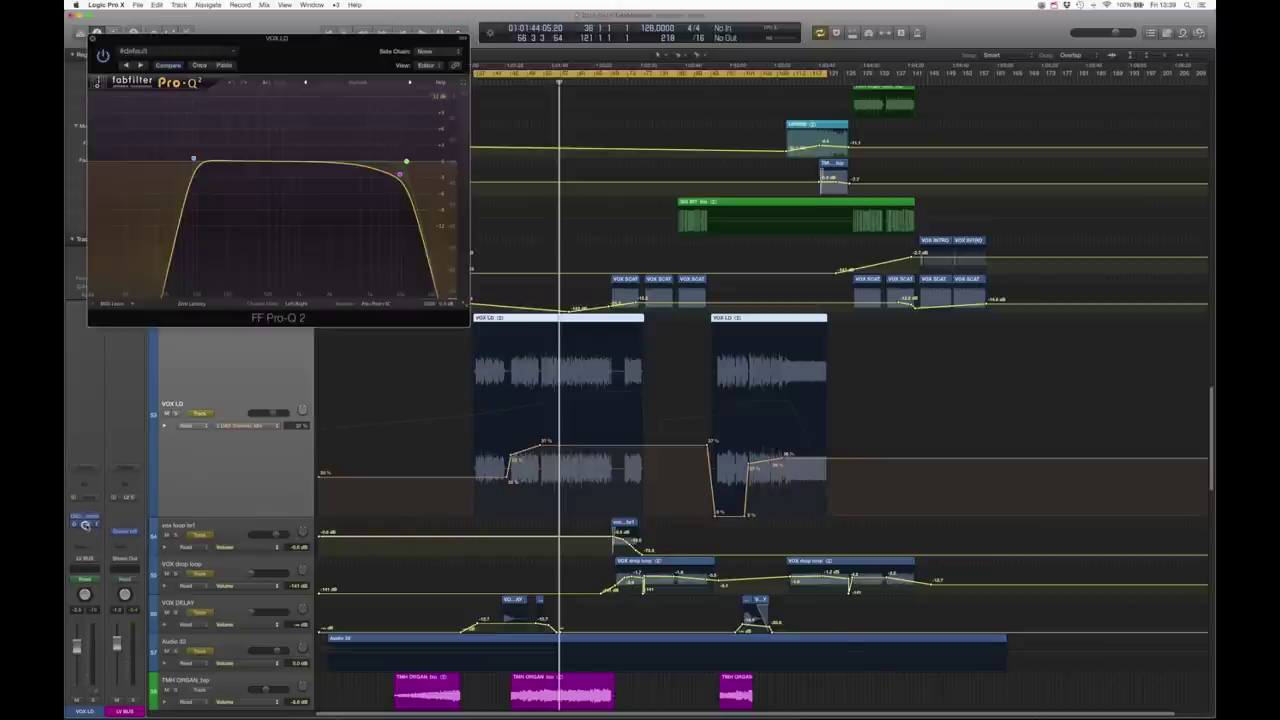
{"action": "left_click_drag", "start_coordinate": [176, 42], "coordinate": [765, 79]}
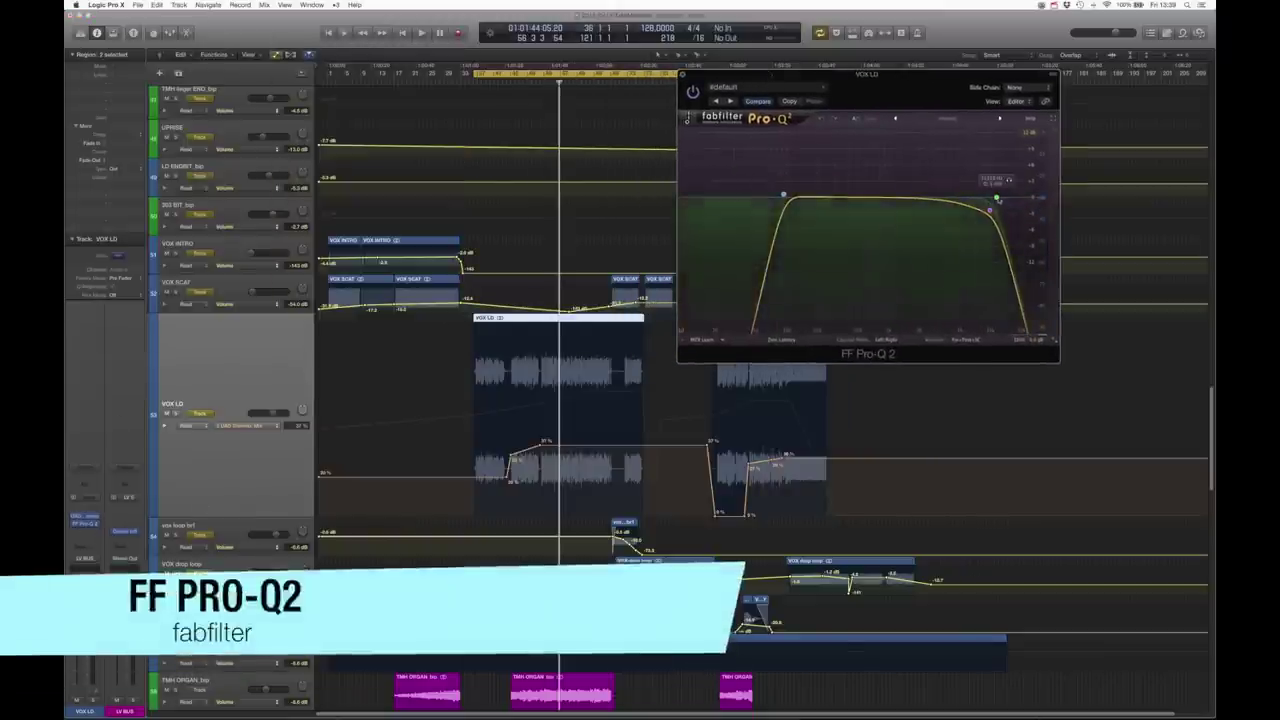
{"action": "left_click", "coordinate": [246, 425]}
{"action": "left_click", "coordinate": [201, 388]}
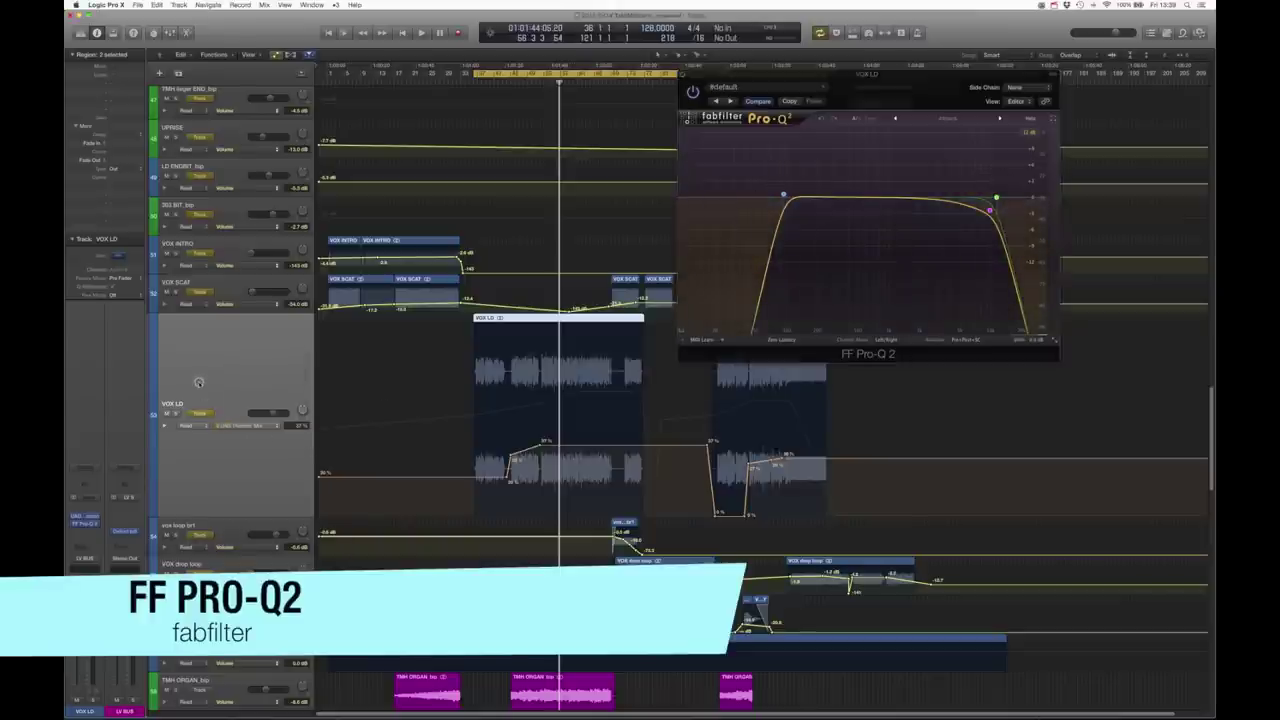
{"action": "left_click", "coordinate": [684, 75]}
{"action": "key", "text": "ctrl+z"}
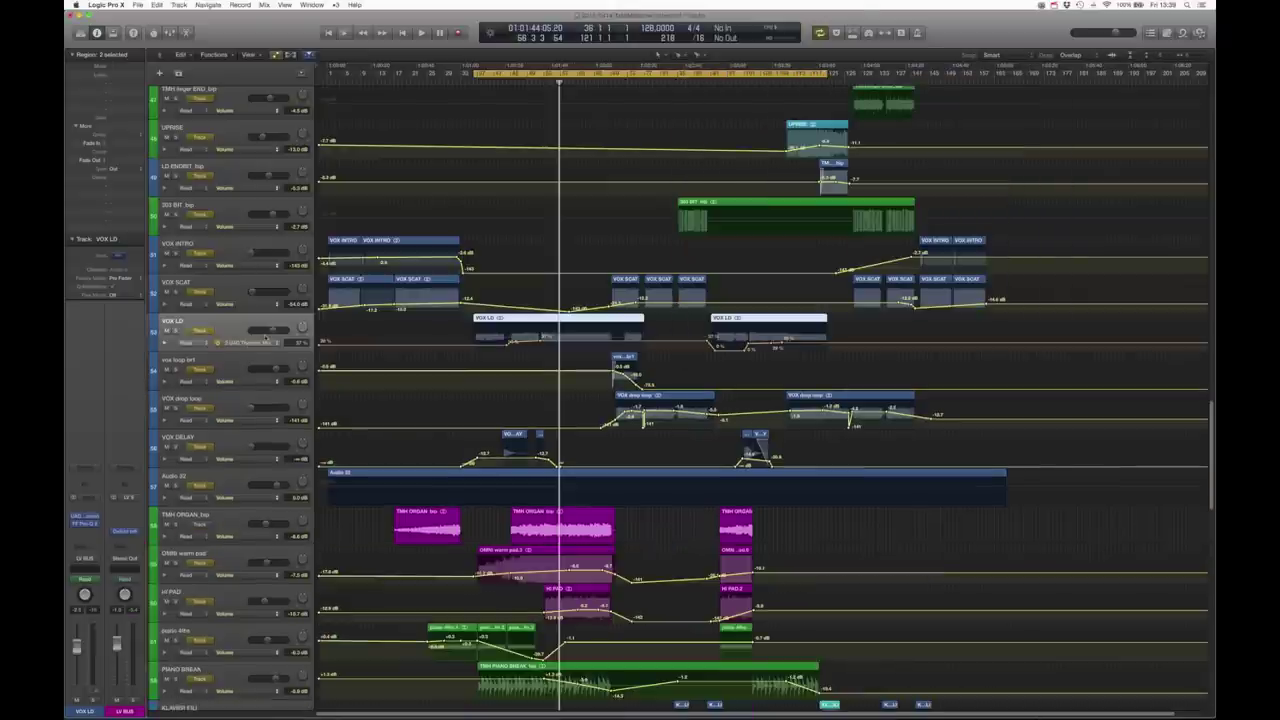
Hide automation to shrink all tracks, then play the song from mid-arrangement through VOX LD
{"action": "key", "text": "a"}
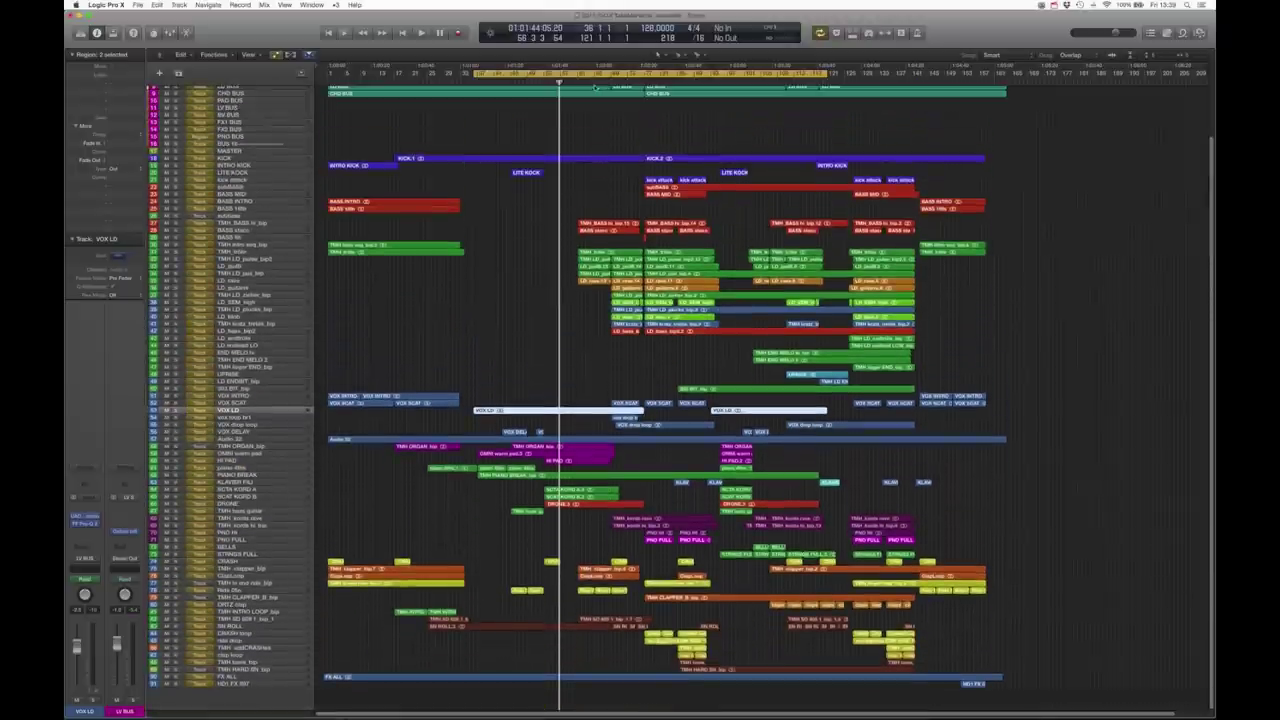
{"action": "double_click", "coordinate": [576, 84]}
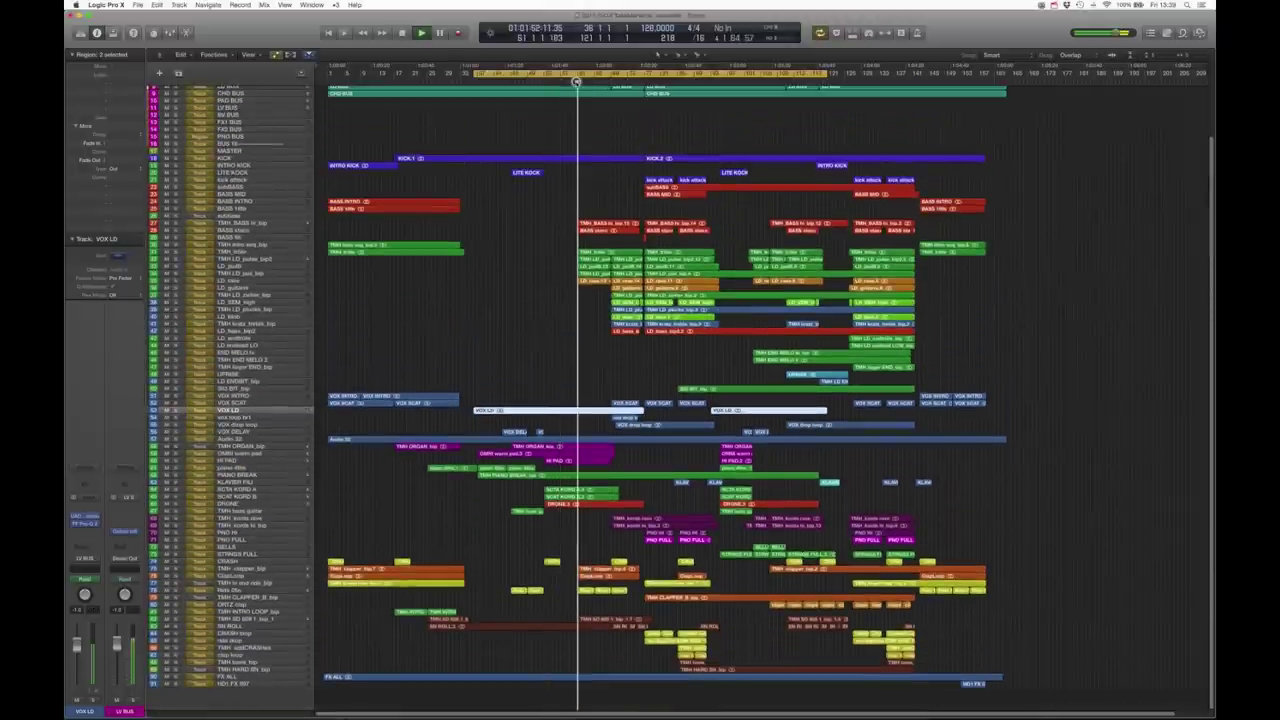